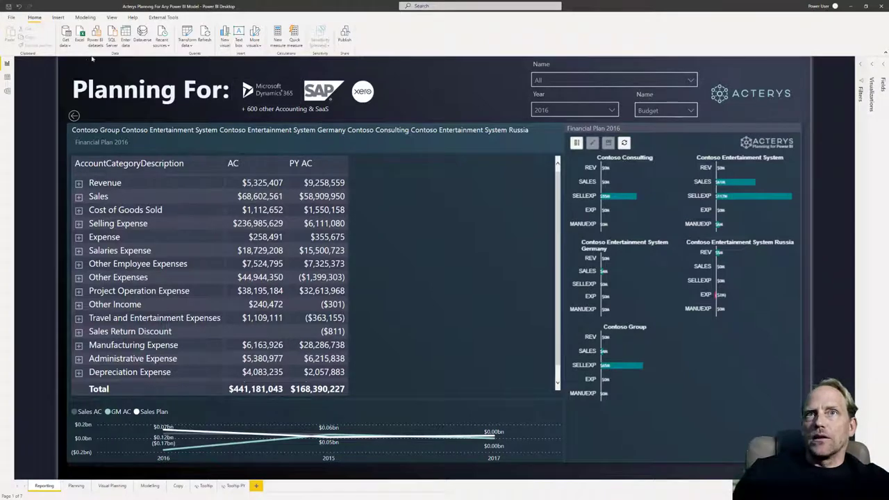
- Open the full data connector catalogue and search it for 'sap'
click(70, 47)
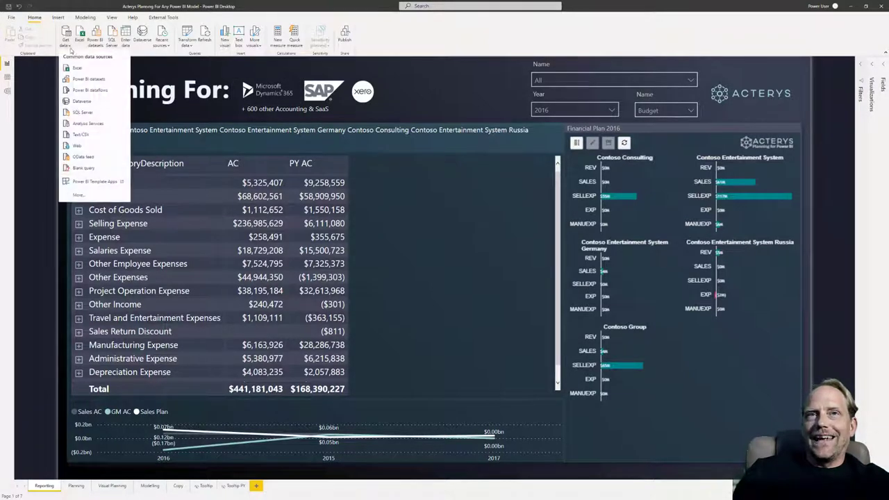
click(93, 196)
text(s)
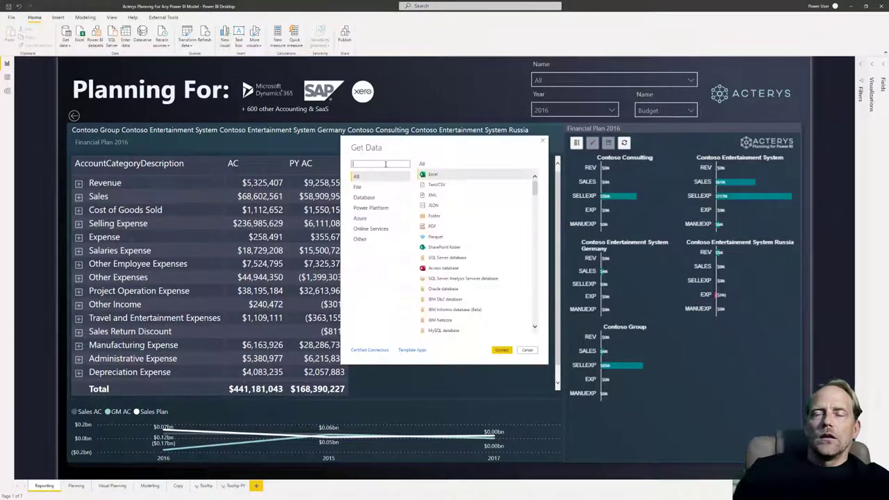
text(ap)
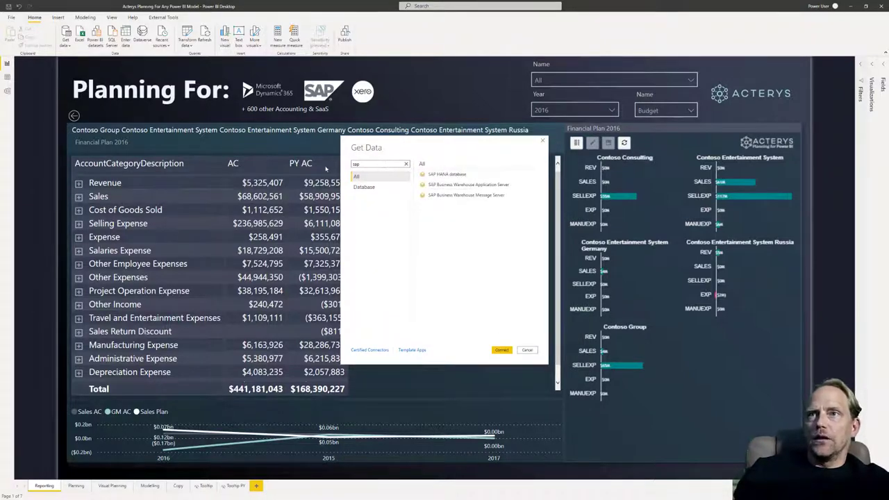
click(406, 164)
- Browse all connectors, close the catalogue without connecting, and show the External Tools list
scroll(452, 224, down, 5)
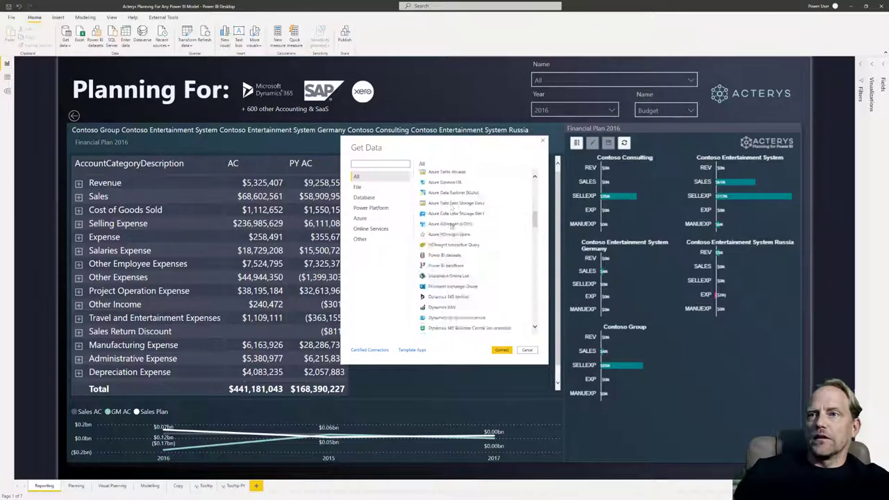
scroll(451, 224, down, 8)
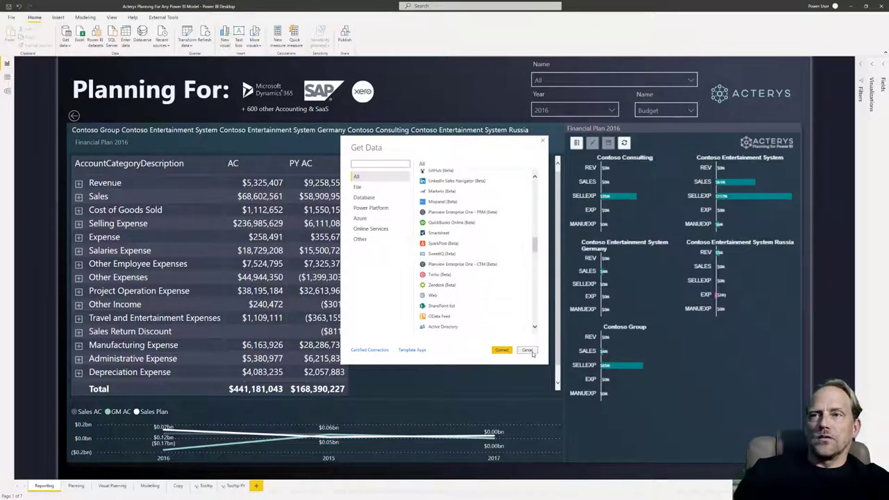
click(527, 349)
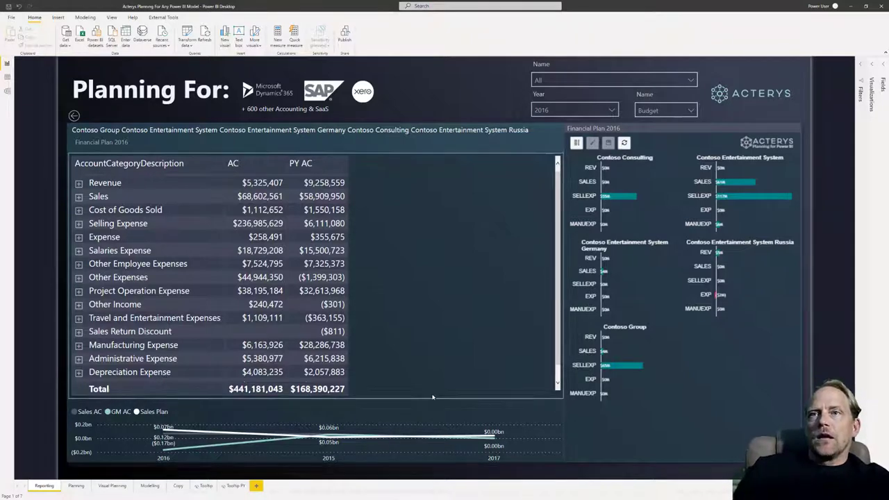
click(162, 17)
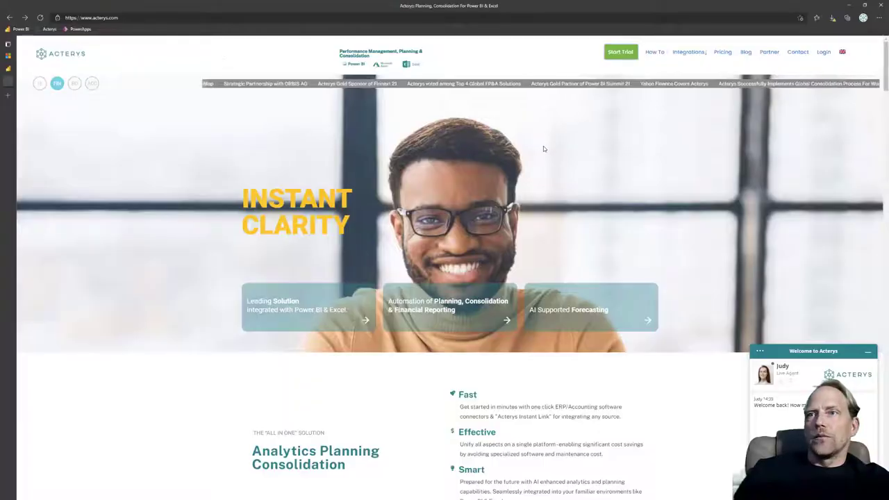
- Browse acterys.com and the Acterys Power BI Sync product page, then return to Power BI Desktop
scroll(543, 147, down, 10)
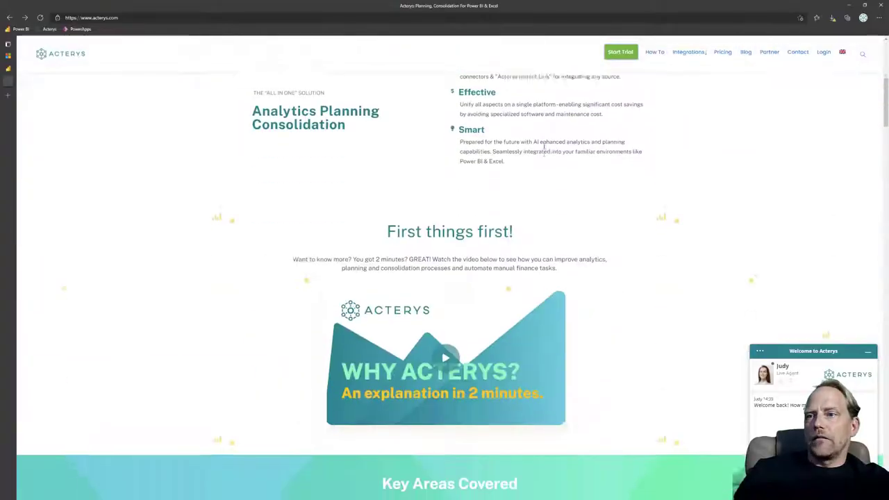
scroll(545, 149, down, 8)
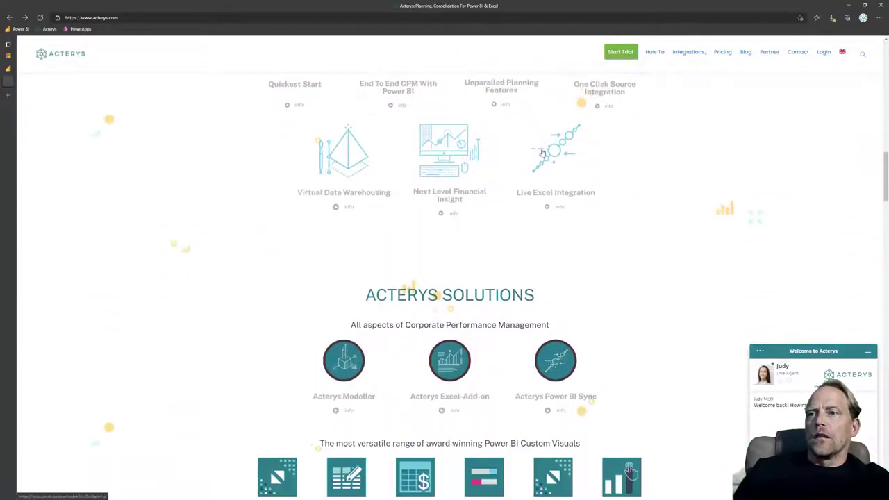
click(541, 368)
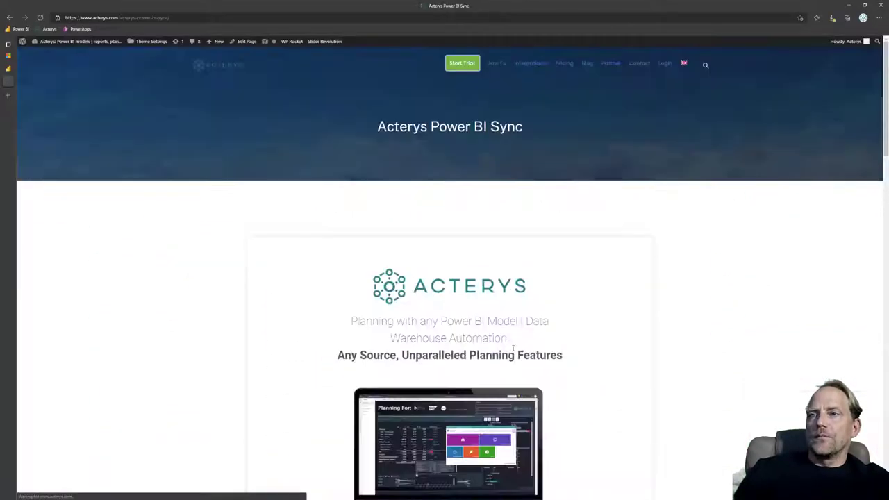
scroll(478, 302, down, 5)
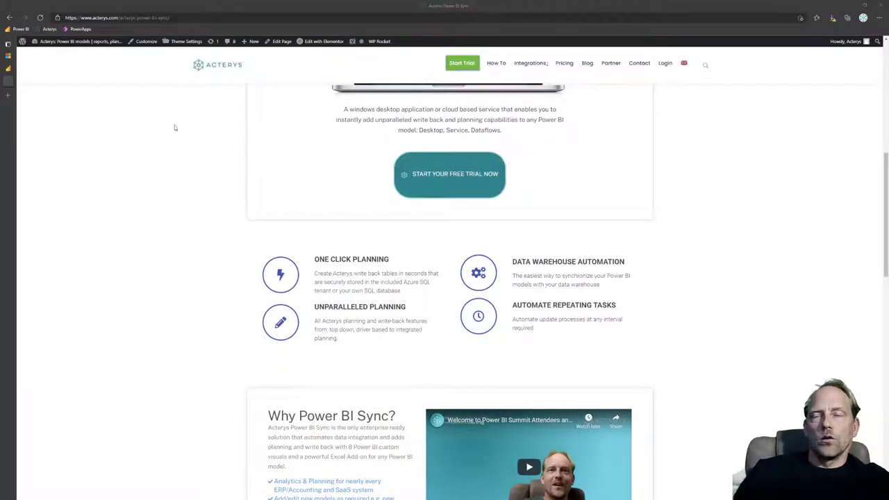
key(alt+Tab)
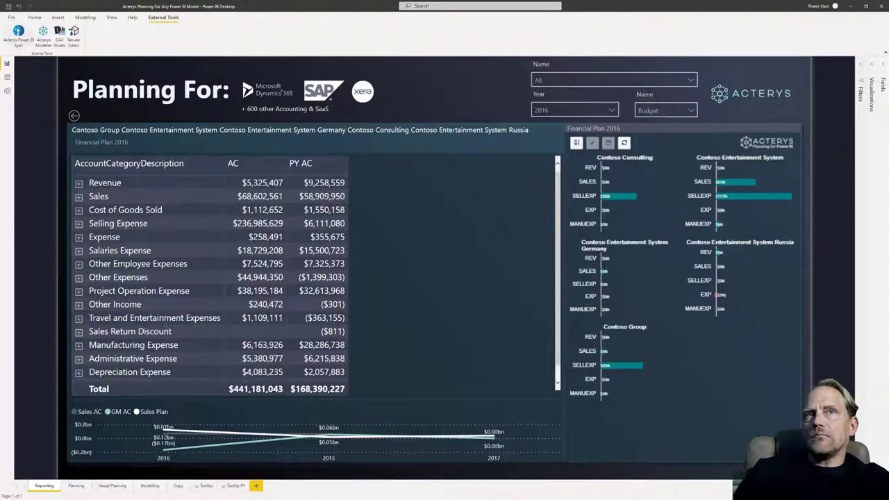
- Launch Acterys Power BI Sync and go to its Power BI Desktop page
click(19, 36)
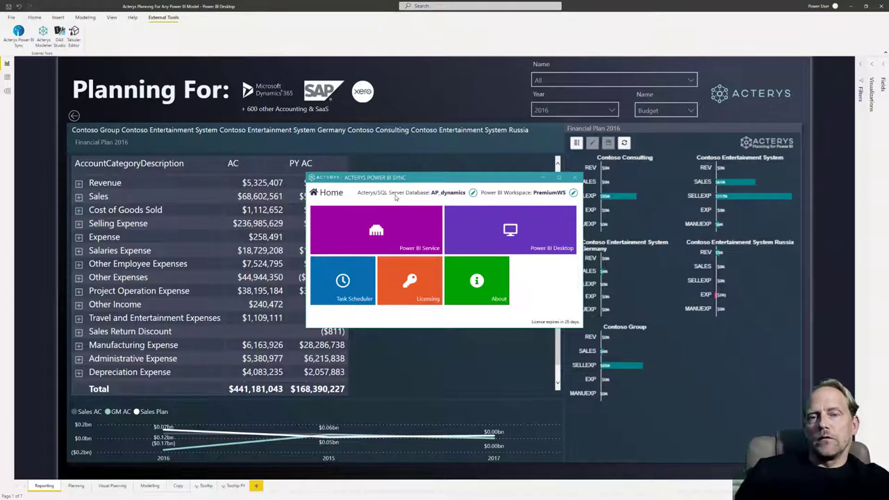
click(510, 229)
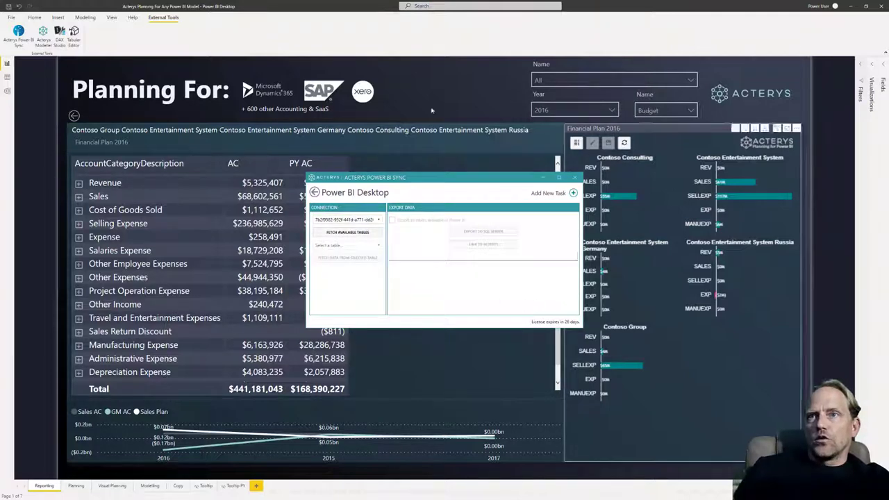
- Fetch the model's tables, choose MainAccounts, enlarge the sync window, and link the table to Acterys
mouse_move(279, 266)
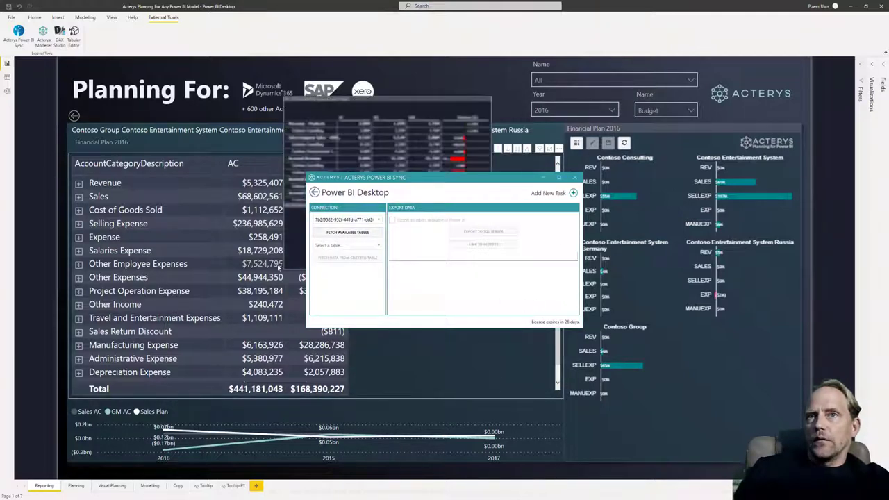
click(348, 232)
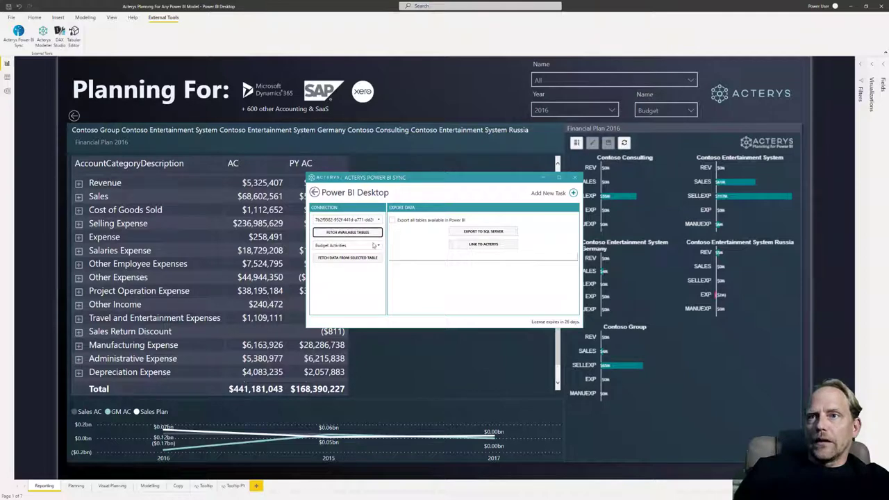
click(378, 246)
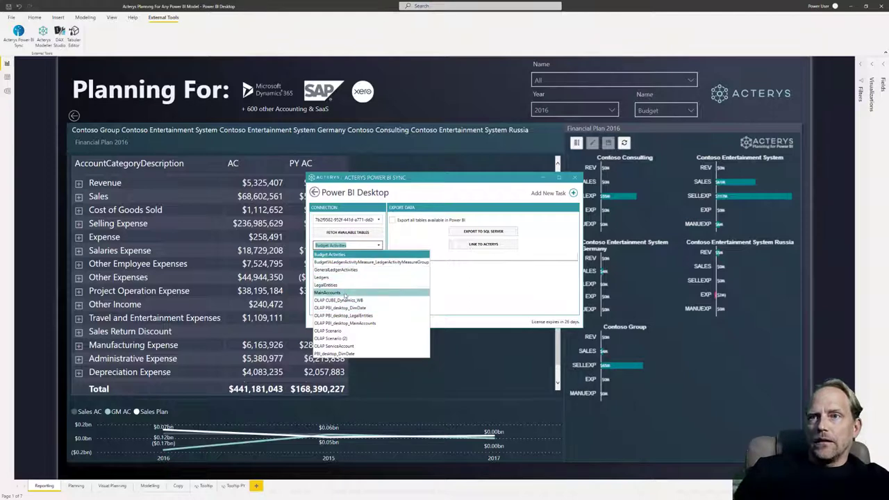
click(344, 293)
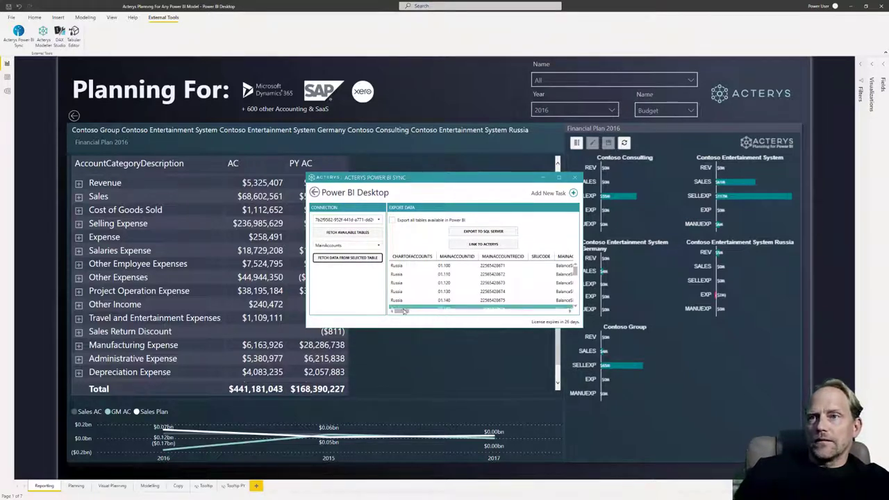
mouse_move(404, 311)
mouse_down()
mouse_move(415, 313)
mouse_move(402, 311)
mouse_up()
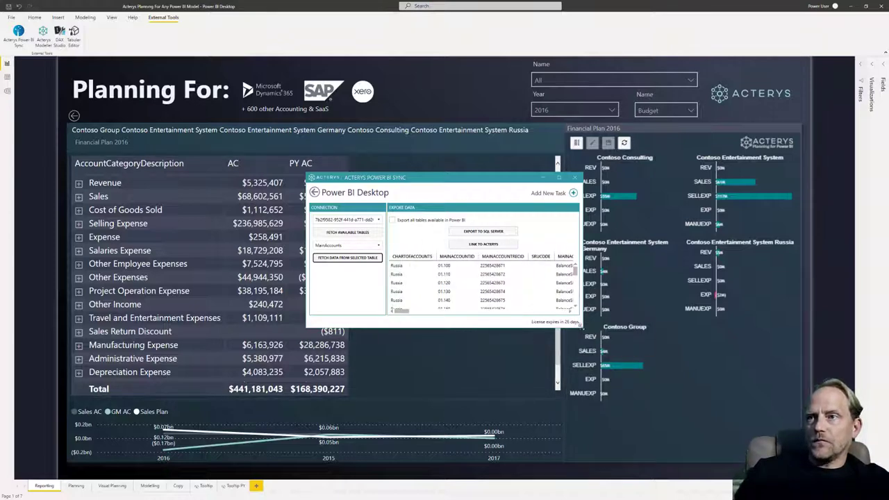
drag(580, 327, 691, 385)
drag(434, 369, 417, 379)
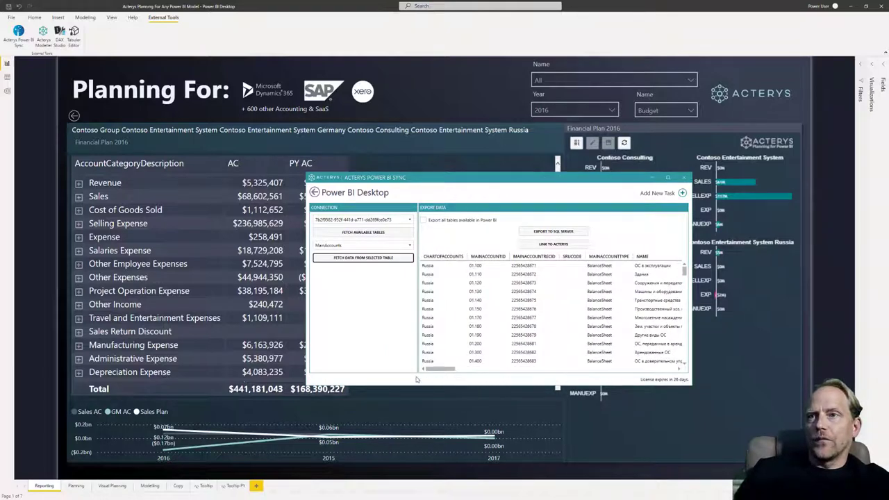
click(562, 245)
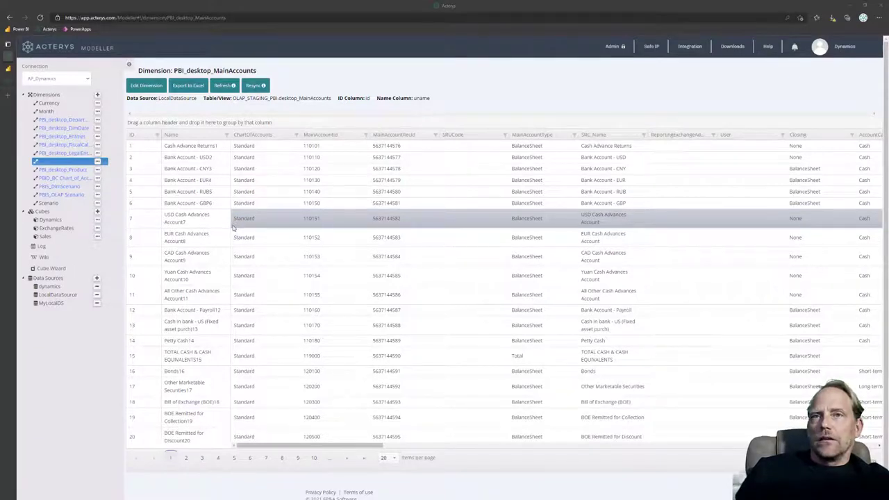
- Scroll across the PBI_desktop_MainAccounts columns, then put the dimension into Edit Dimension mode
click(199, 86)
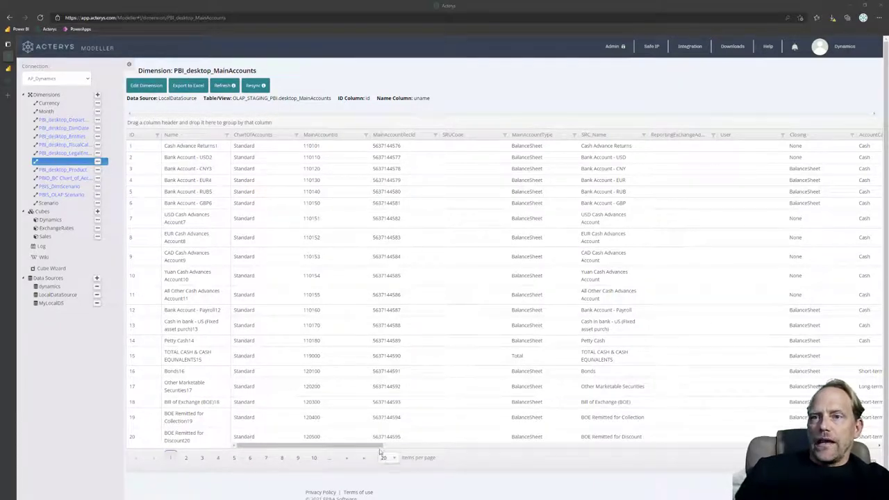
scroll(401, 448, right, 1)
scroll(401, 448, right, 10)
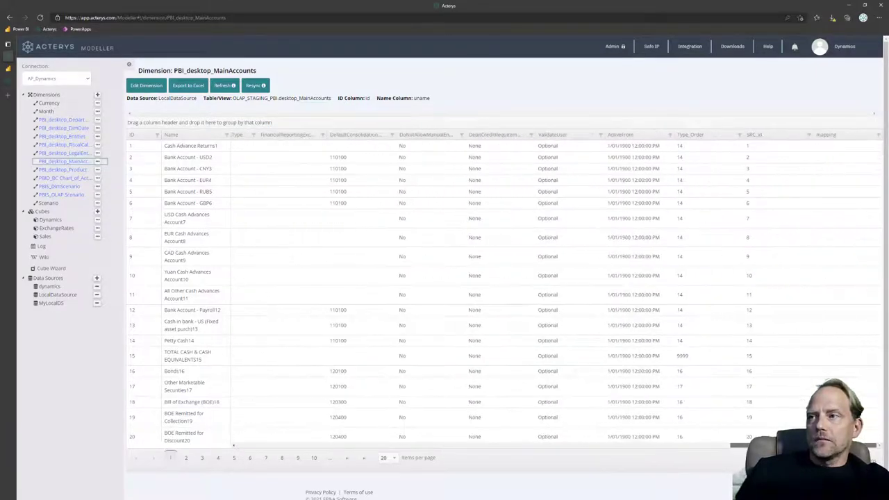
scroll(562, 458, left, 4)
scroll(563, 461, left, 8)
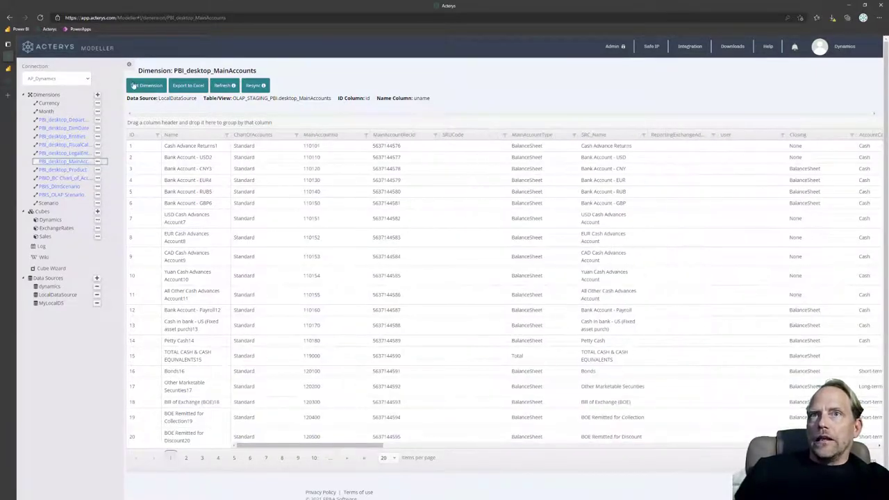
click(150, 86)
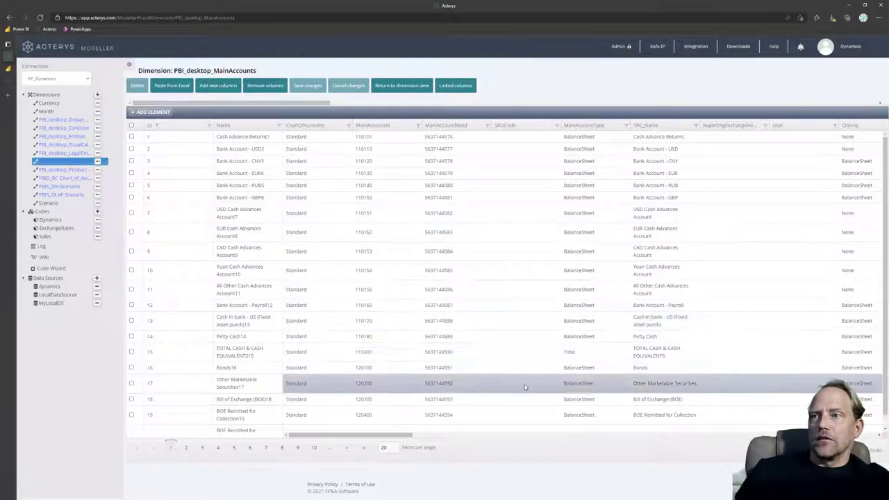
- Enter 'Total New' as row 15's MainAccountType, then return to the dimension view
click(586, 353)
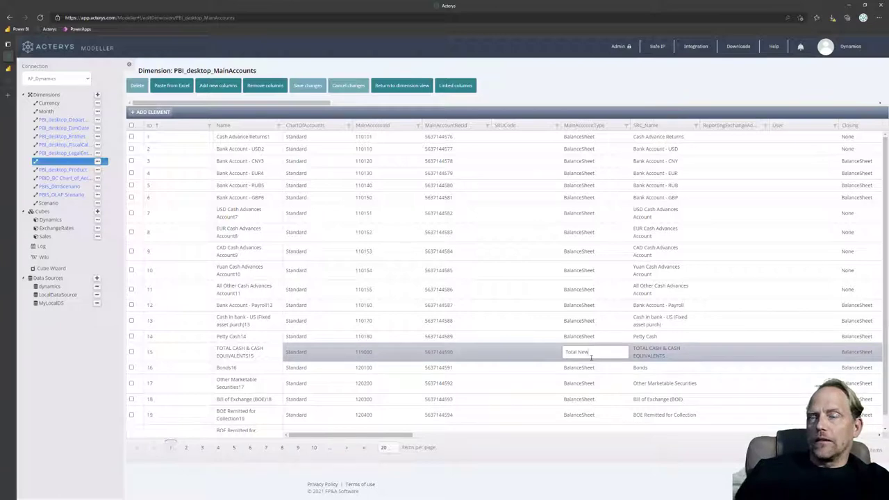
click(612, 89)
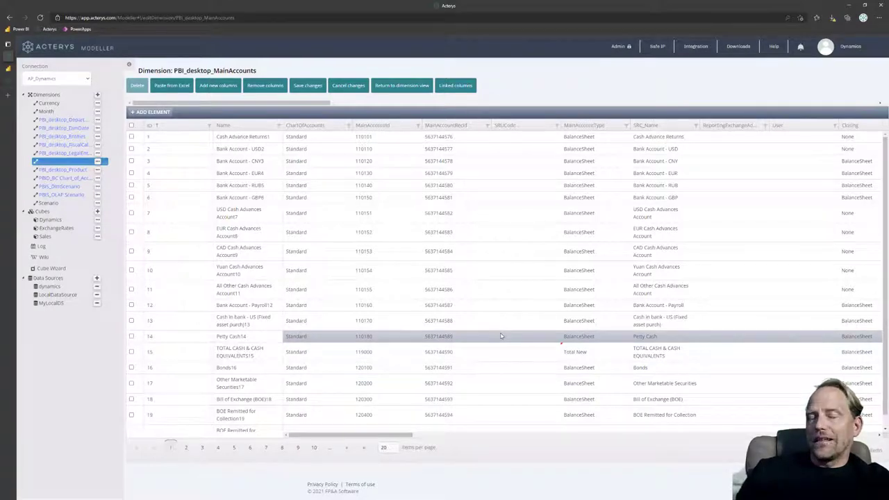
click(401, 85)
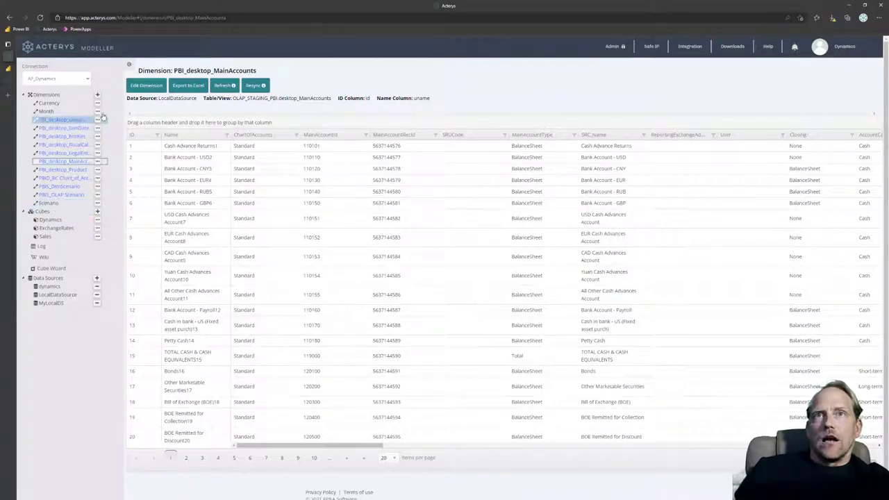
- Start a new dimension named 'Scenario New' with a column called 'name'
click(98, 94)
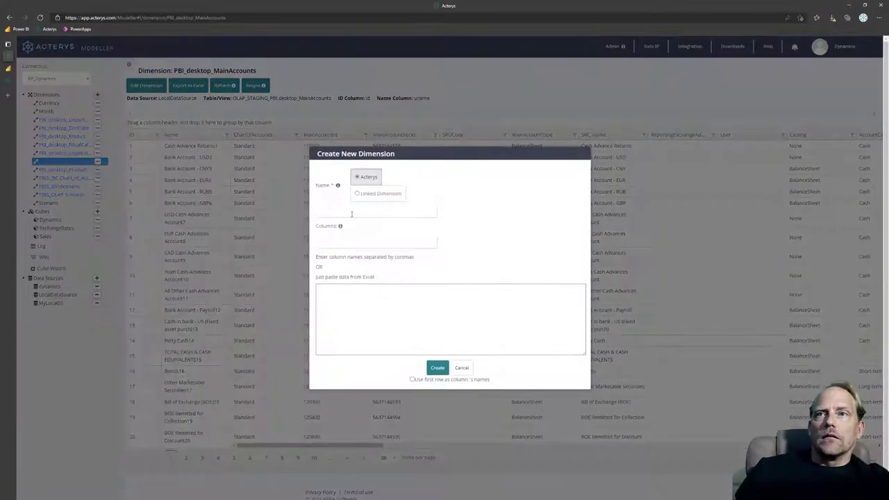
click(352, 209)
text(Scenario New)
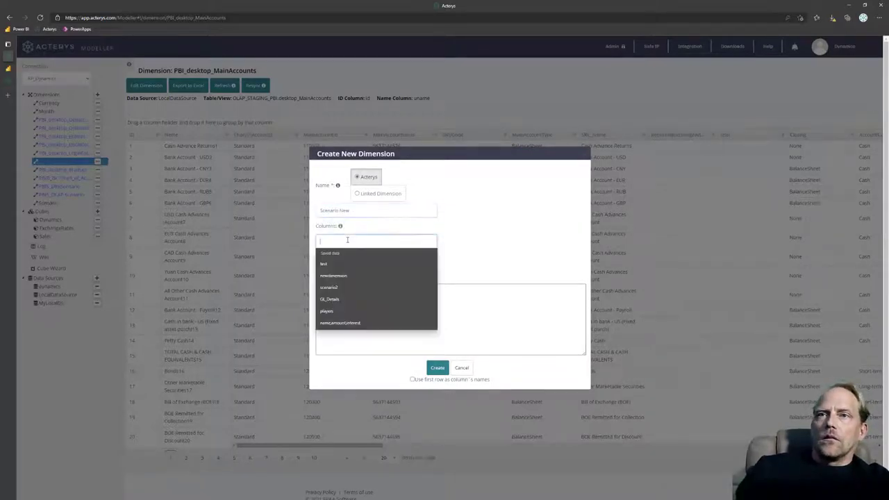
click(347, 239)
text(name)
click(521, 221)
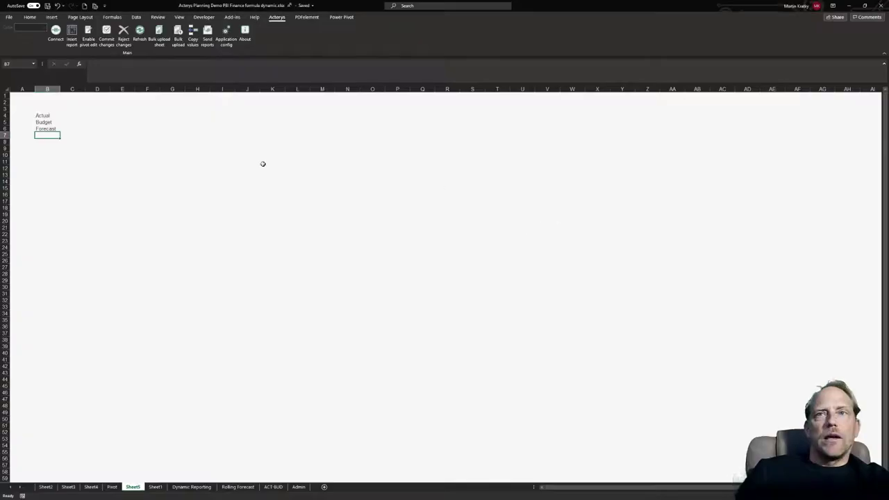
- Copy Actual, Budget and Forecast from Excel cells B4:B6, paste them as members, and create the dimension
click(123, 166)
drag(45, 115, 50, 129)
key(ctrl+c)
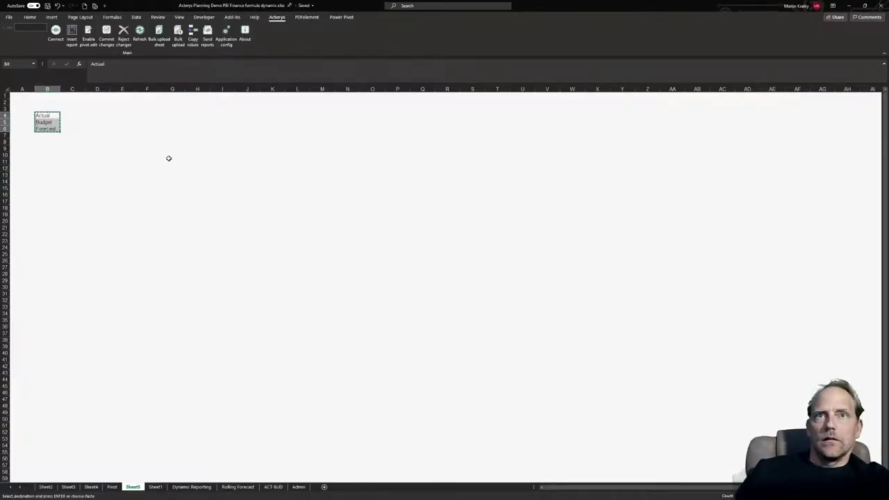
key(alt+Tab)
click(424, 324)
key(ctrl+v)
click(430, 366)
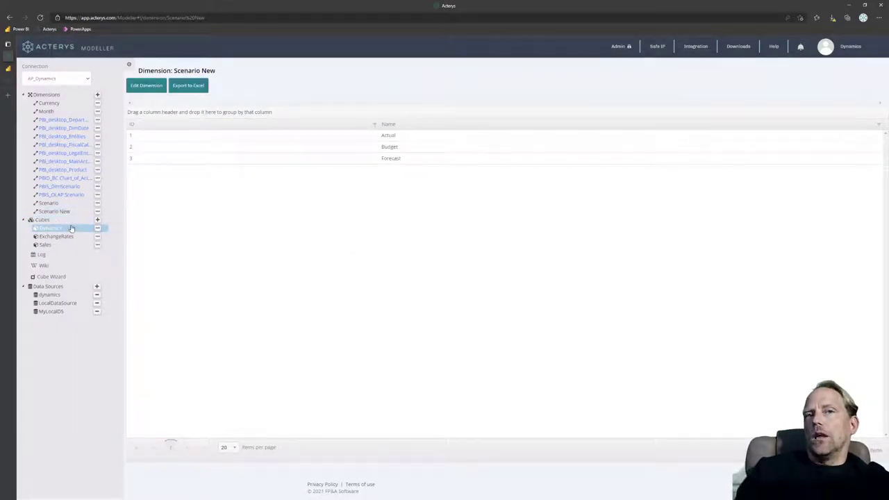
- Drag the BU measure from the OLAP CUBE table into the matrix Values, beside AC and PY AC
key(alt+Tab)
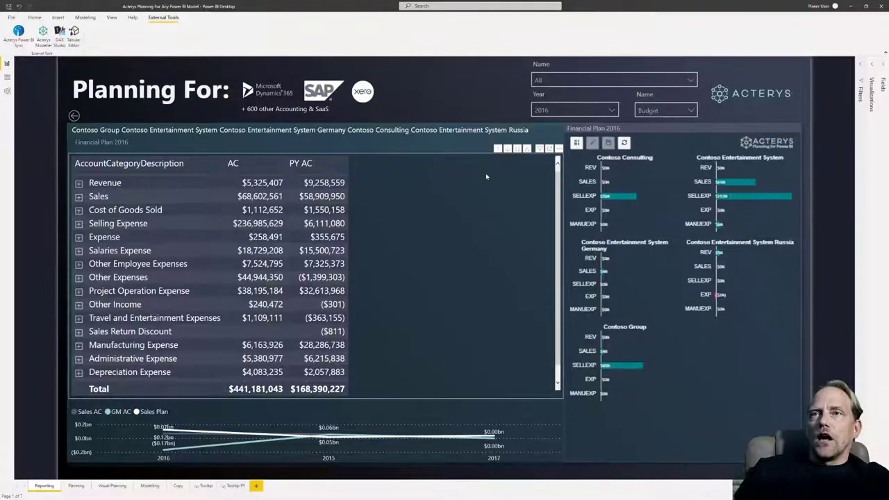
click(883, 74)
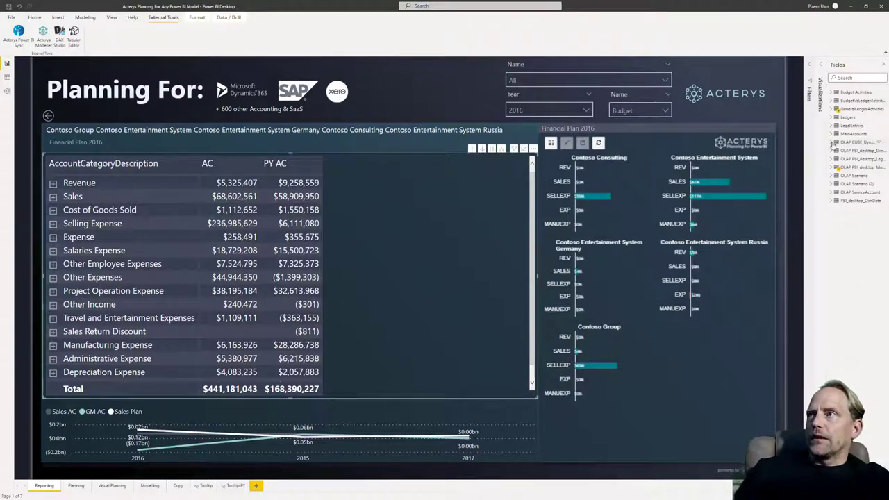
click(832, 143)
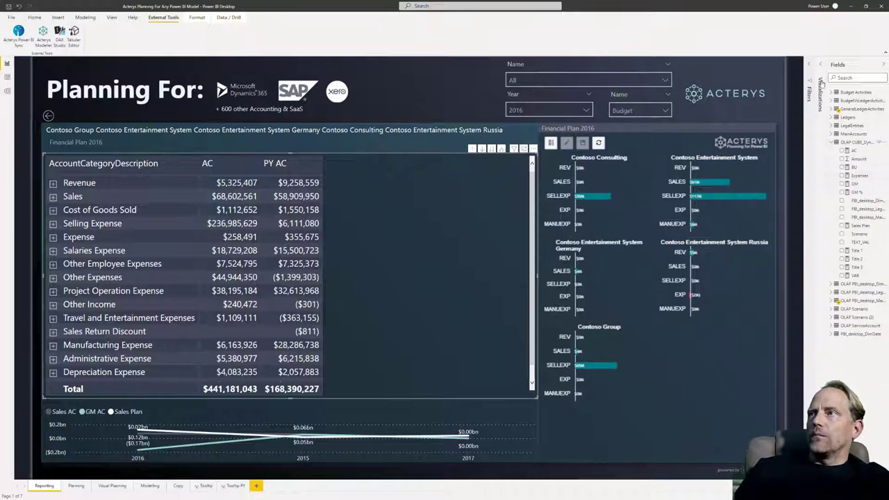
click(820, 65)
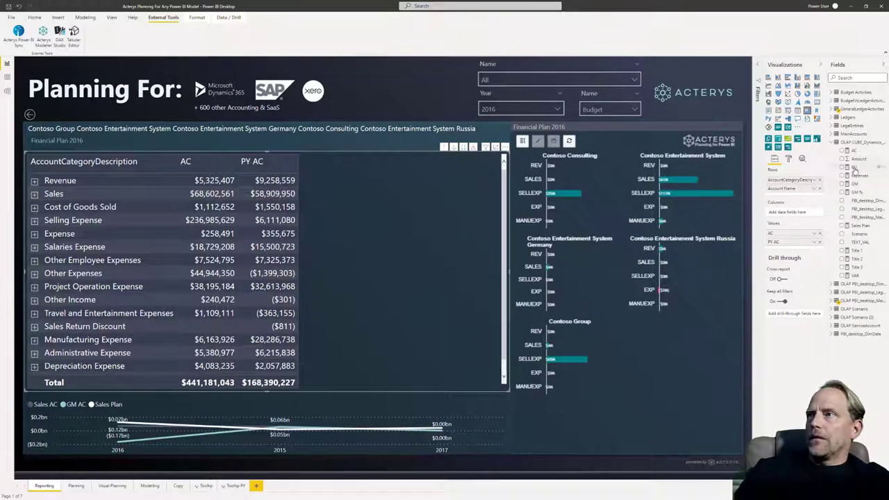
drag(853, 168, 792, 240)
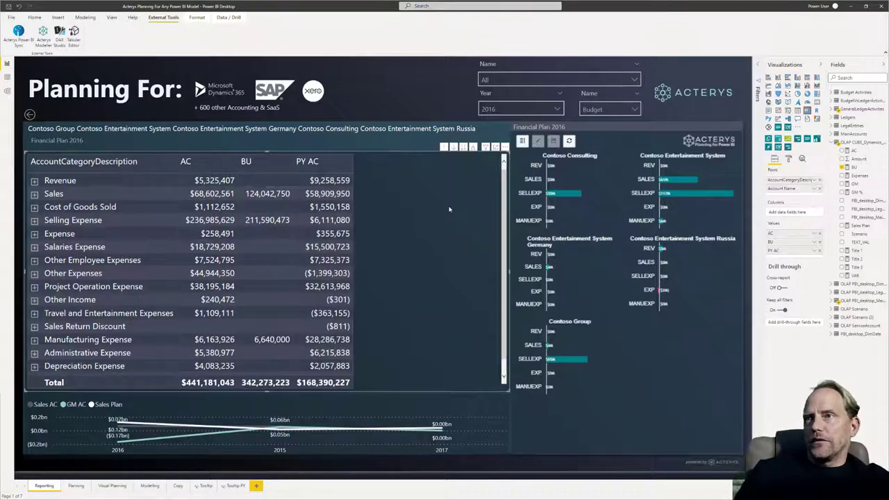
- Put Amount in the Financial Plan 2016 chart's Value well and switch the chart to variance mode
click(548, 208)
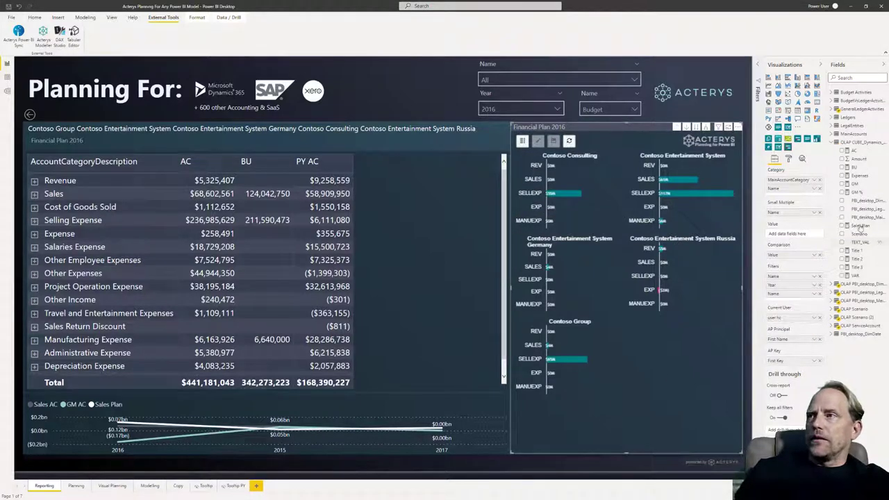
drag(860, 159, 796, 235)
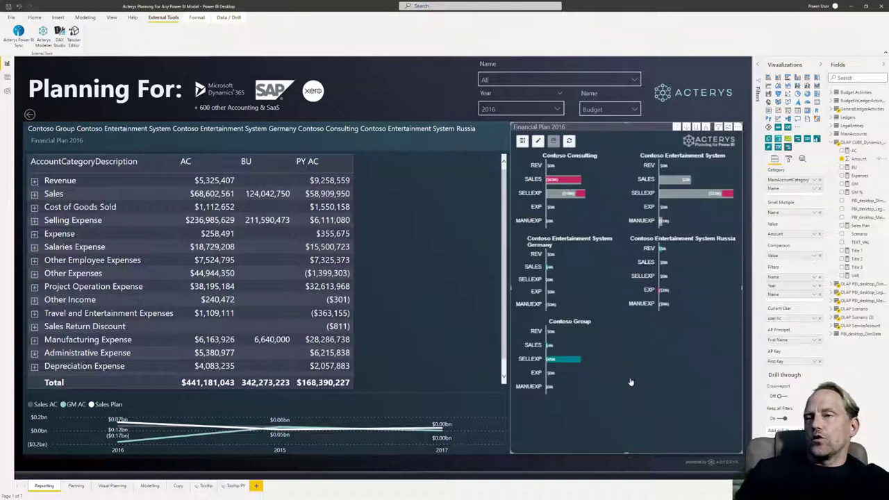
click(522, 142)
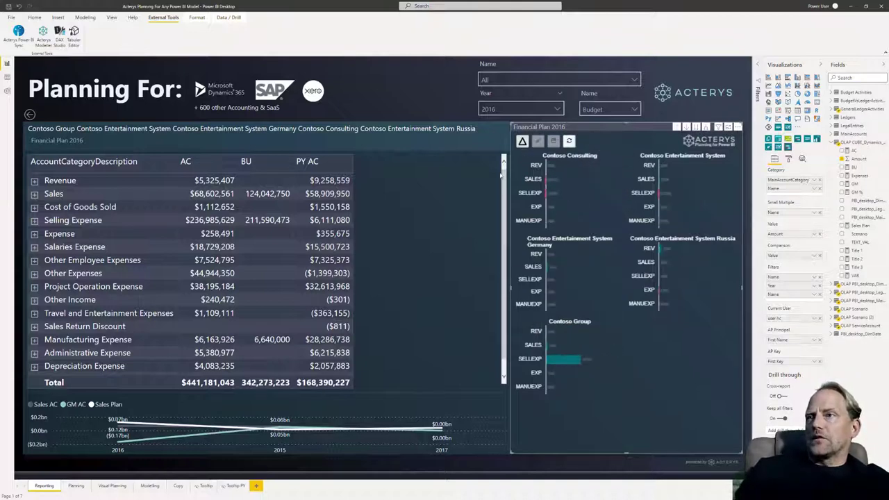
- Cycle the chart to percentage variance and back to values, then enable value editing
click(522, 142)
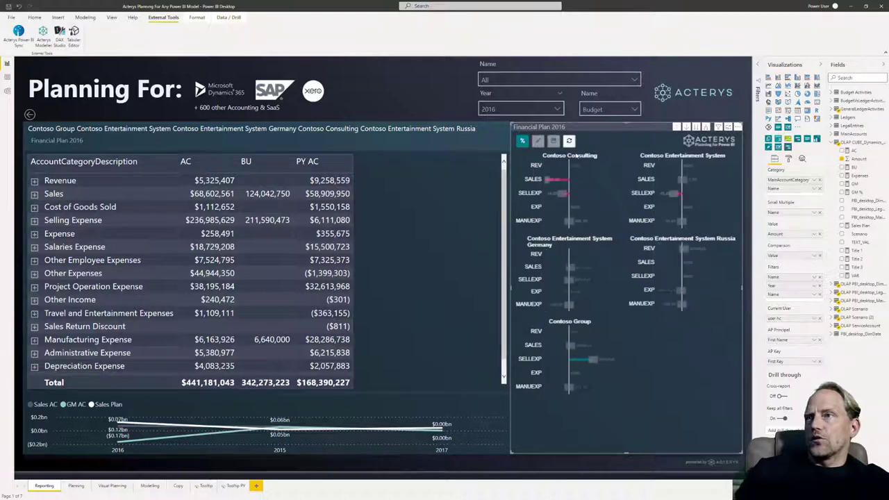
click(522, 142)
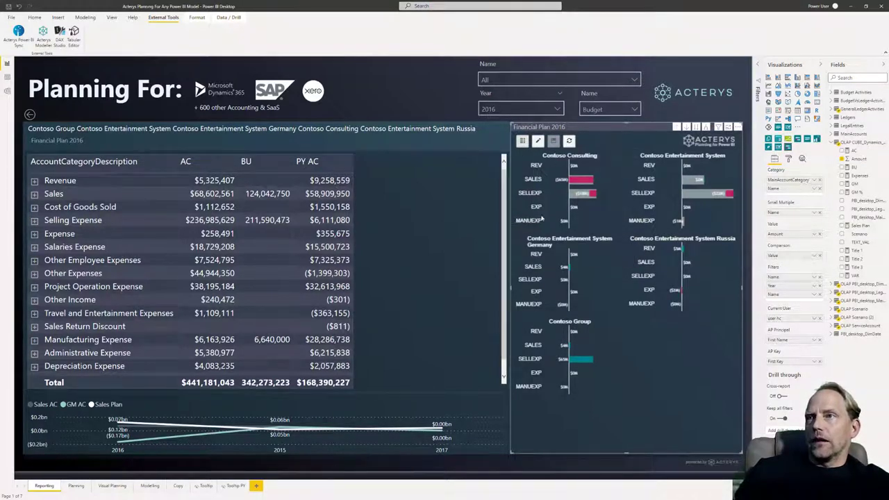
click(537, 140)
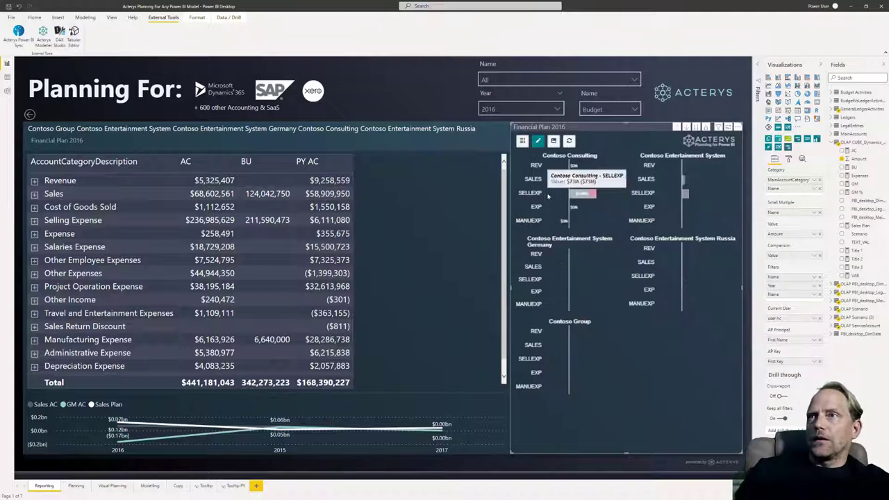
- Select Contoso Consulting's SALES bar and drag it to raise the value to about $46M
mouse_move(583, 178)
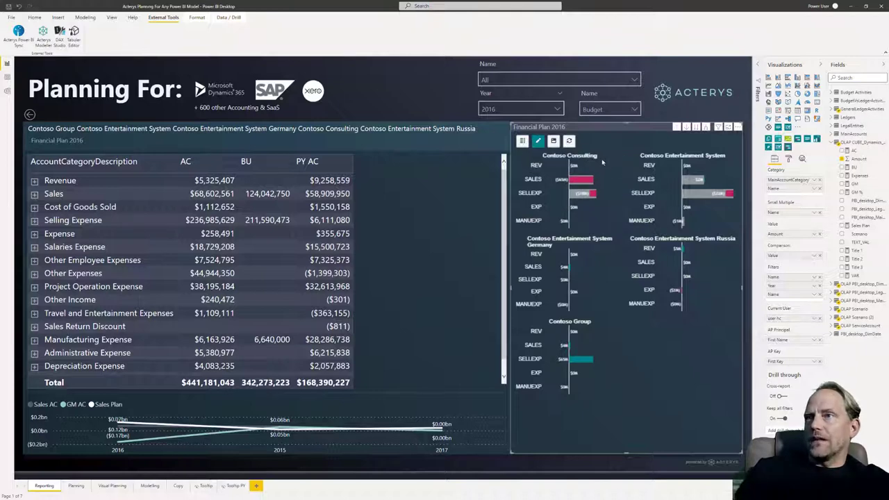
click(641, 175)
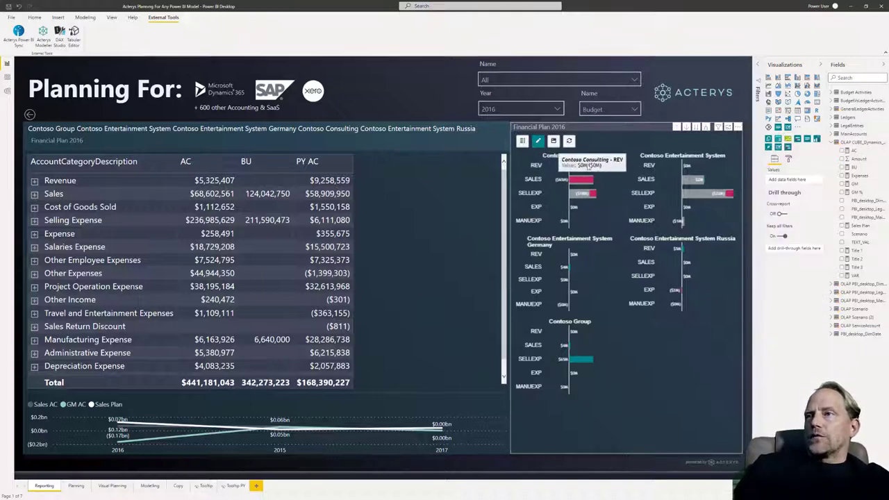
mouse_move(604, 195)
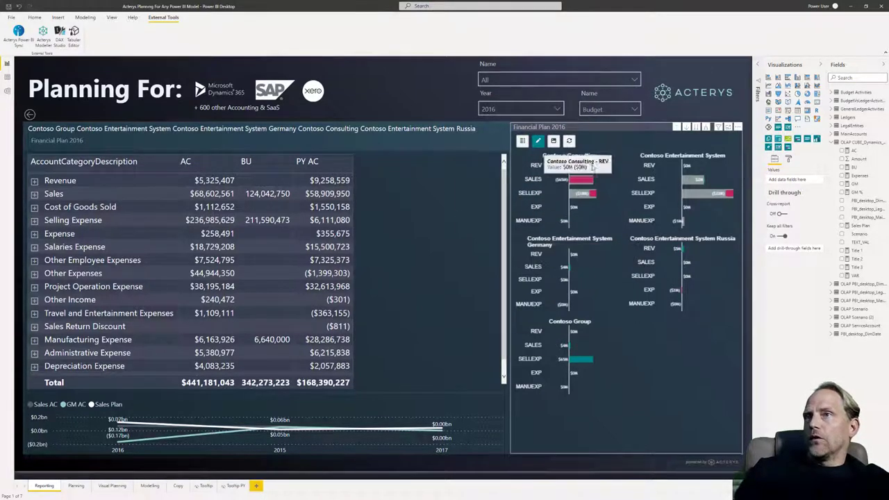
mouse_move(546, 174)
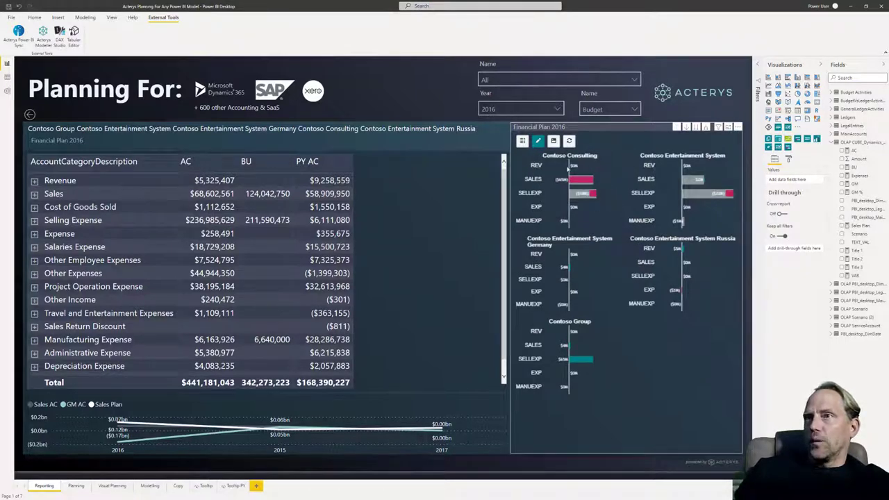
click(572, 180)
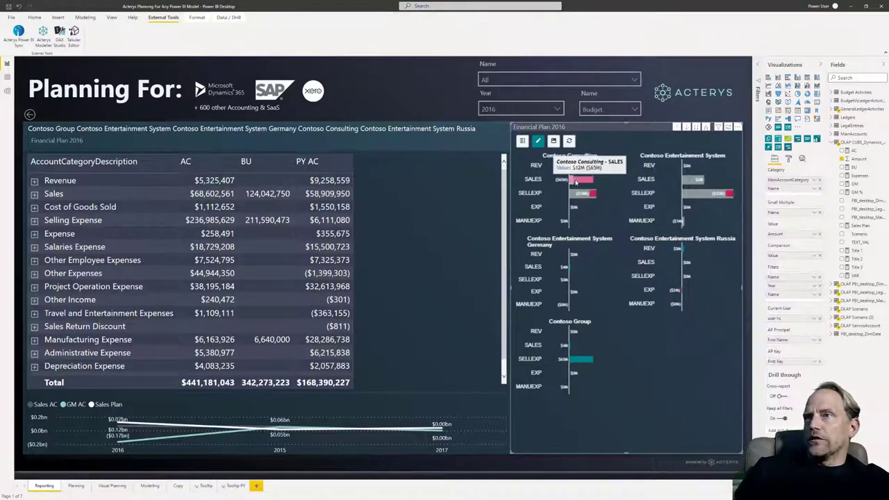
mouse_move(576, 183)
mouse_down()
mouse_move(587, 182)
mouse_move(570, 182)
mouse_up()
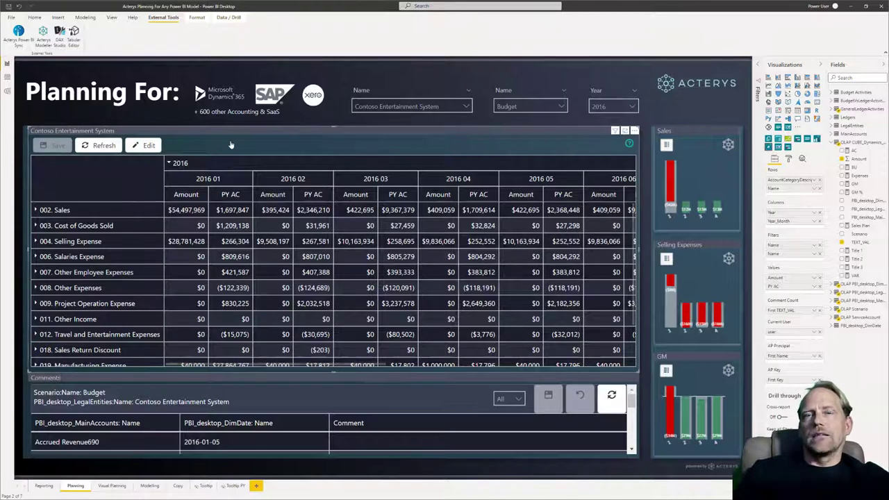
- Show 2016 year totals, raise the 002. Sales budget 10% to $64,972,380, then collapse Sales
click(169, 164)
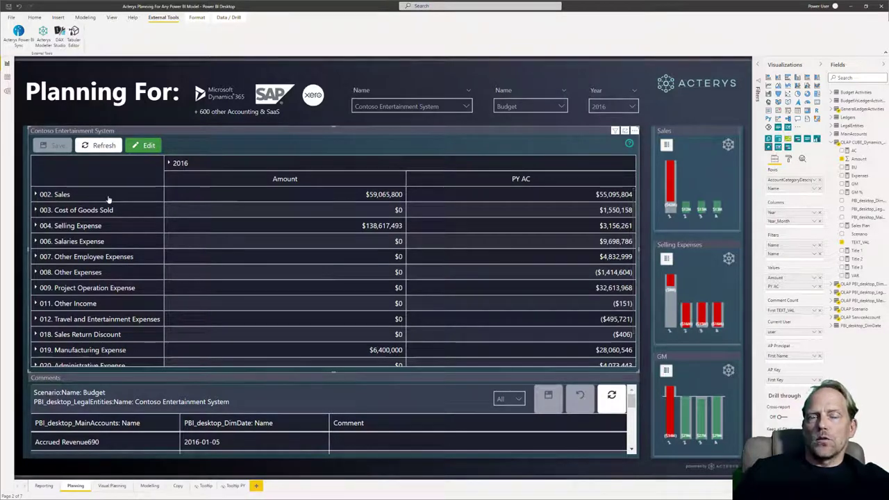
double_click(379, 197)
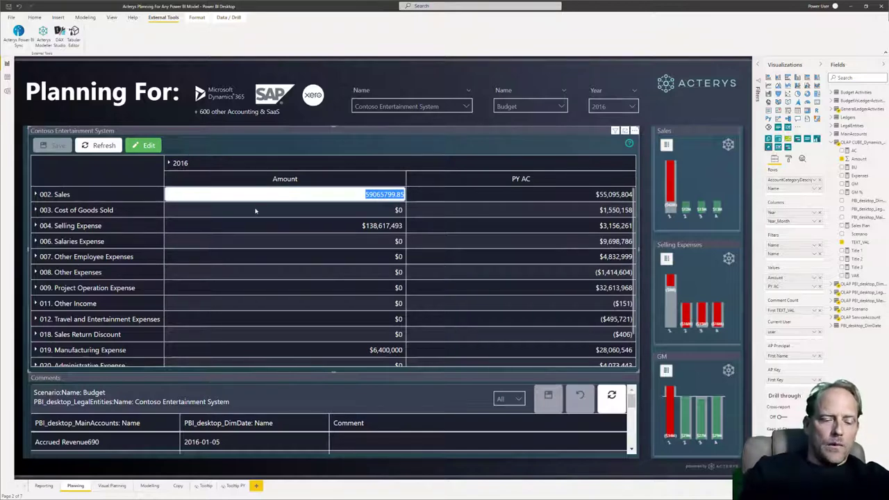
text(10)
key(Return)
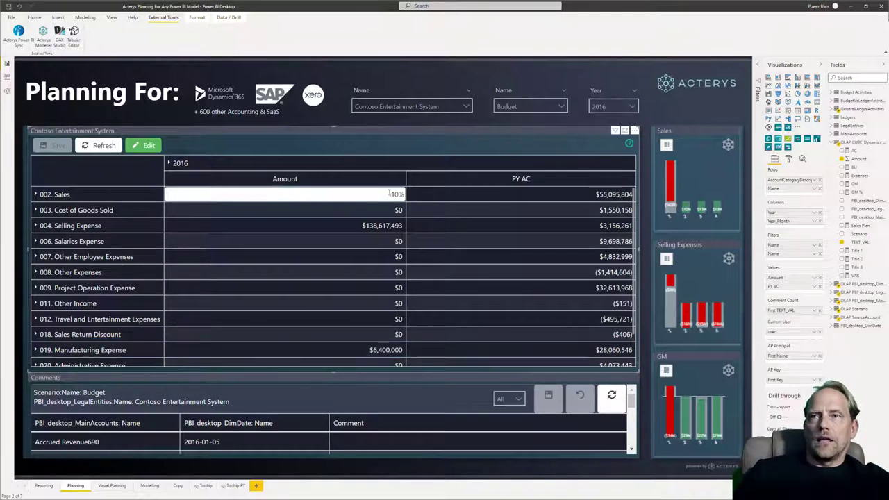
mouse_move(629, 145)
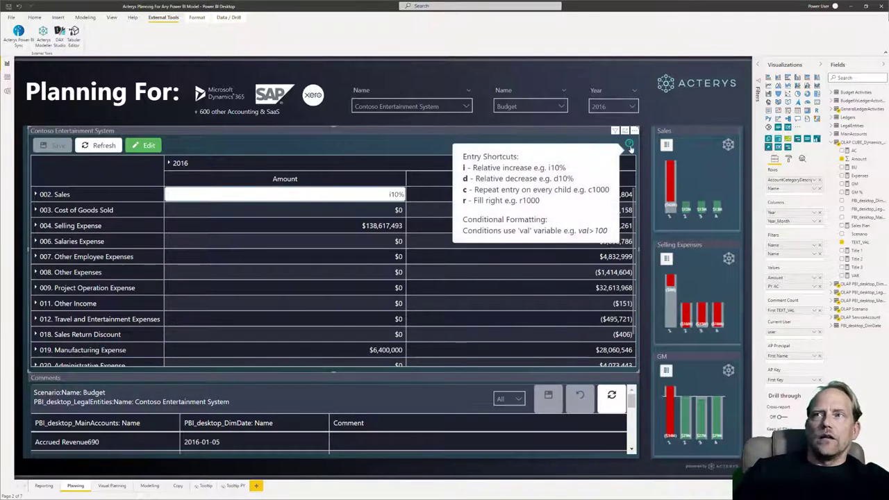
key(Return)
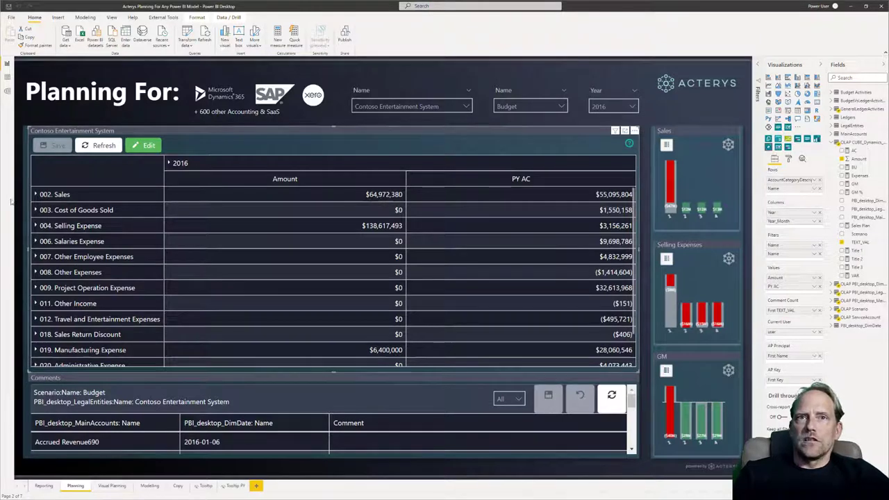
click(35, 194)
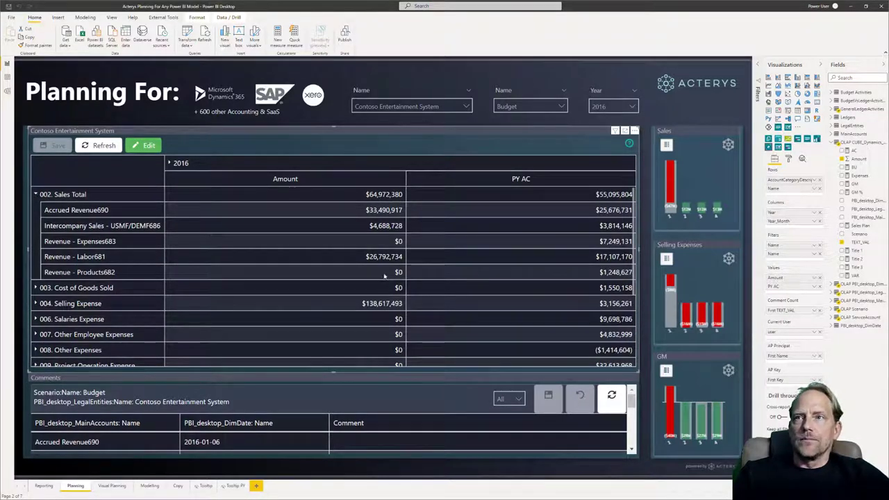
click(36, 194)
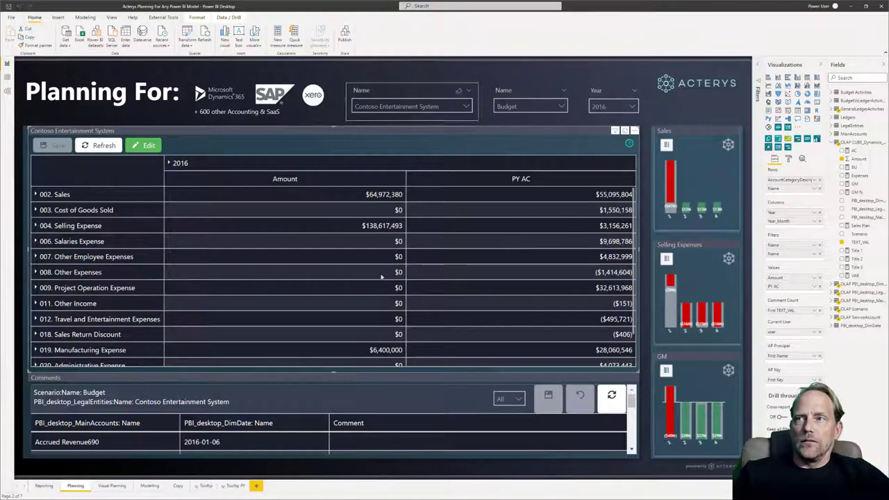
- Drag the 2017 03, 05 and 09 budget points down to about 2,854K, 2,938K and 4,479K
click(111, 485)
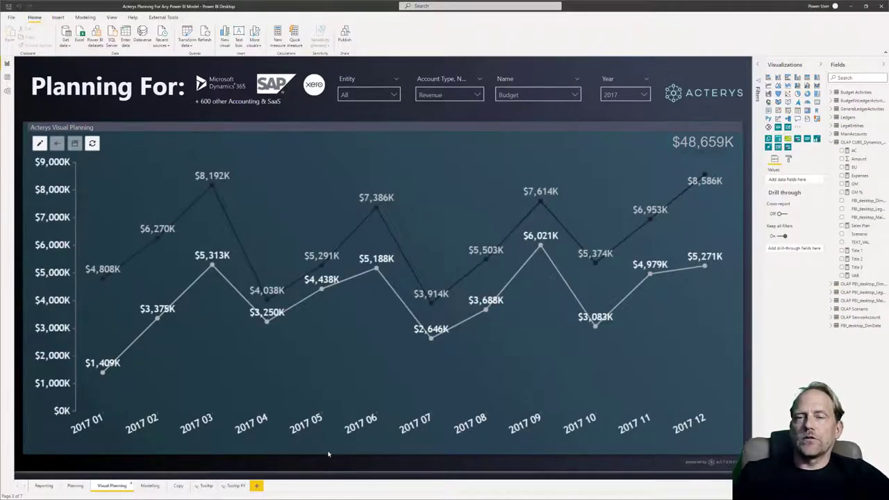
click(312, 415)
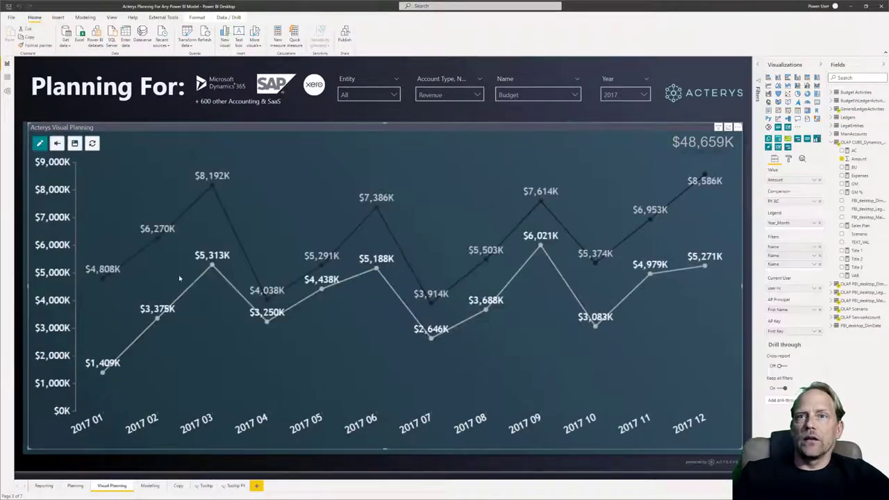
mouse_move(212, 271)
drag(213, 279, 212, 331)
mouse_move(322, 300)
drag(321, 288, 322, 329)
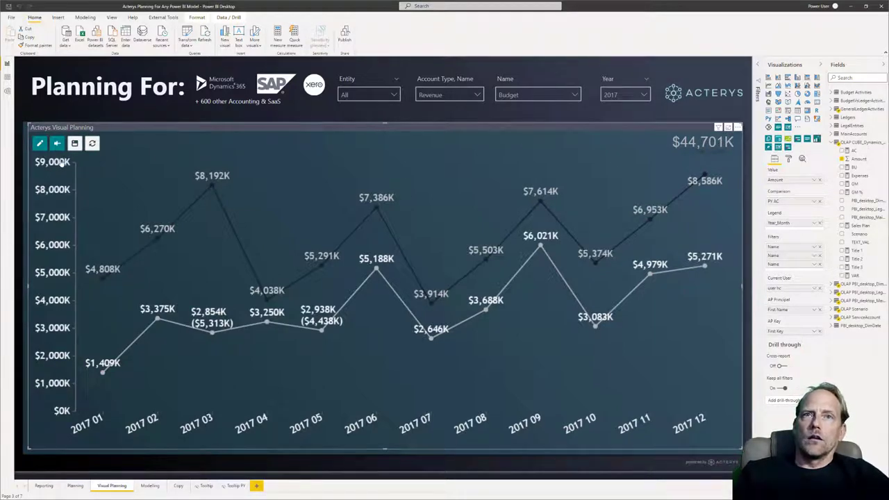
drag(540, 244, 540, 286)
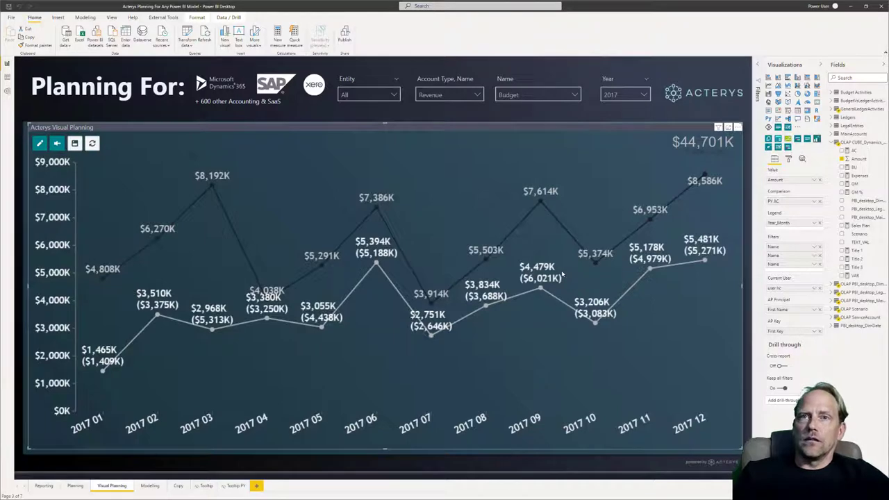
- In the PBIS_OLAP Scenario edit table, add and save a new row named Forecast 2022
click(150, 486)
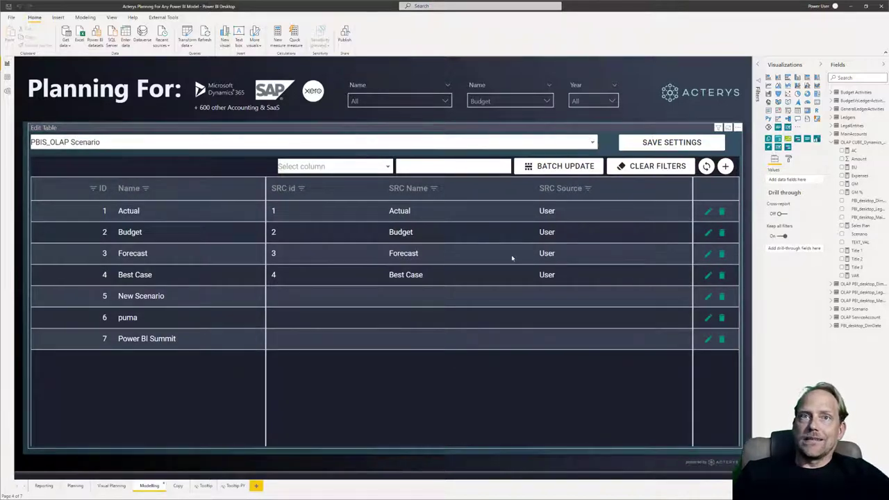
click(592, 143)
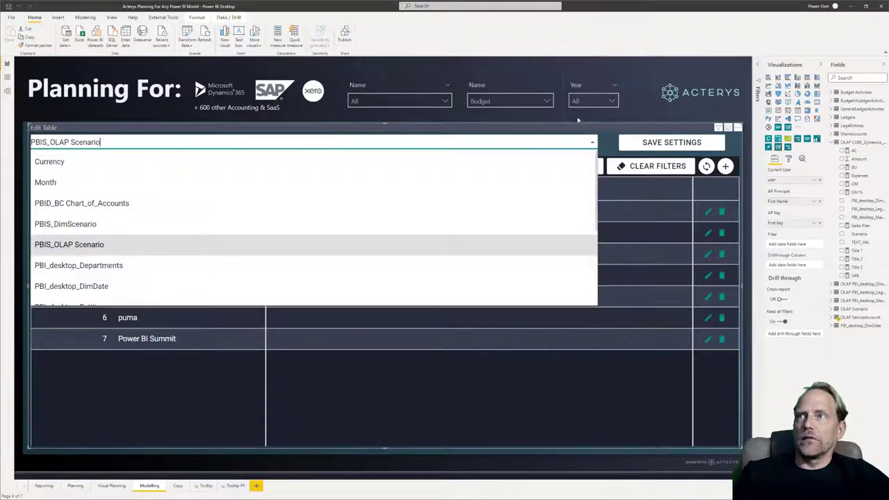
click(264, 244)
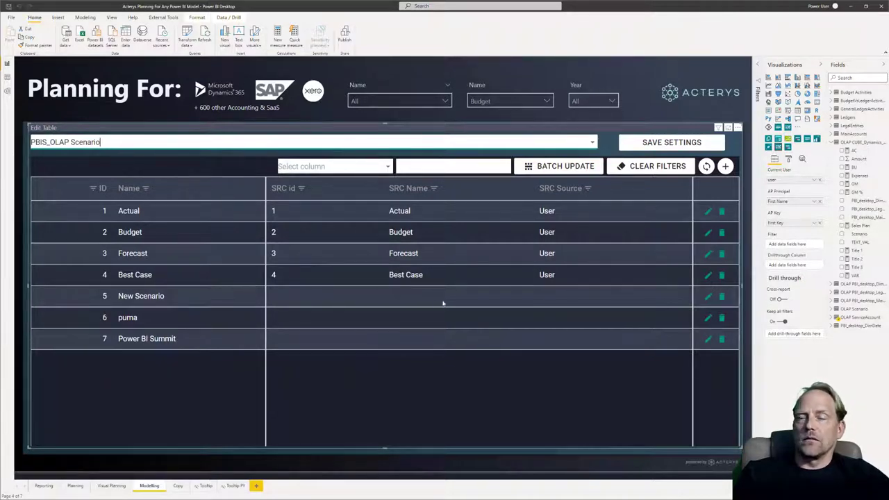
click(724, 167)
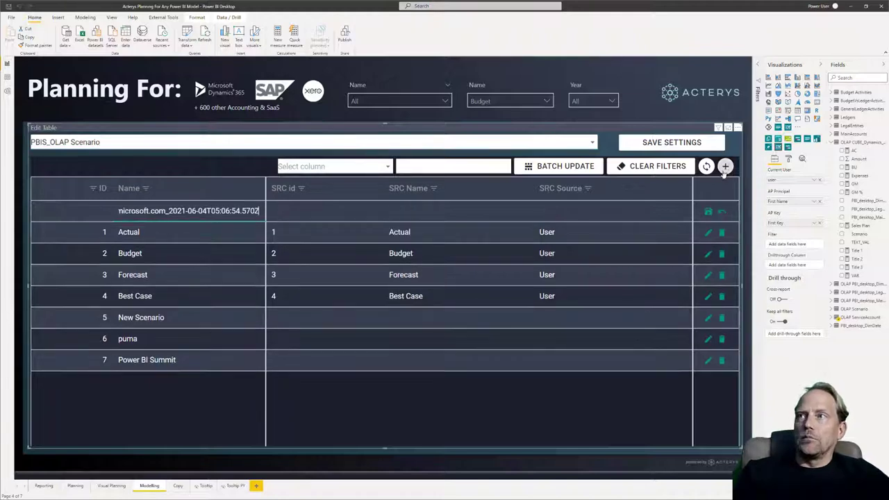
triple_click(215, 211)
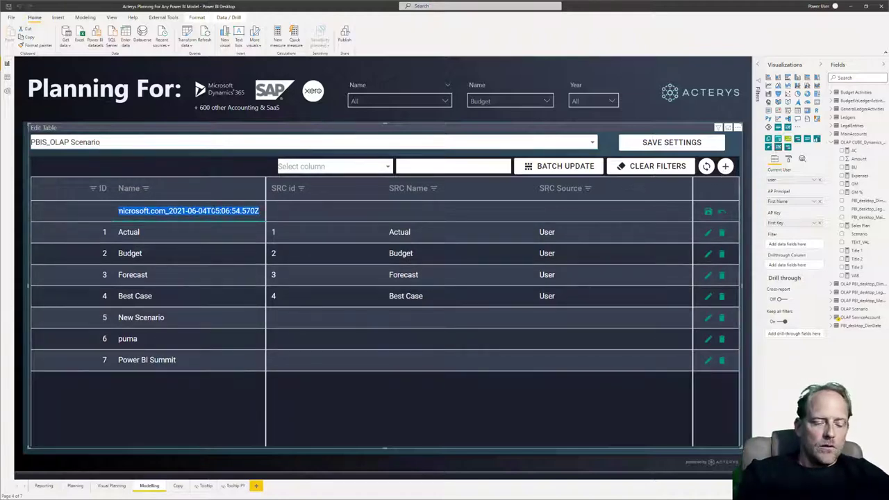
text(Forecast 2022)
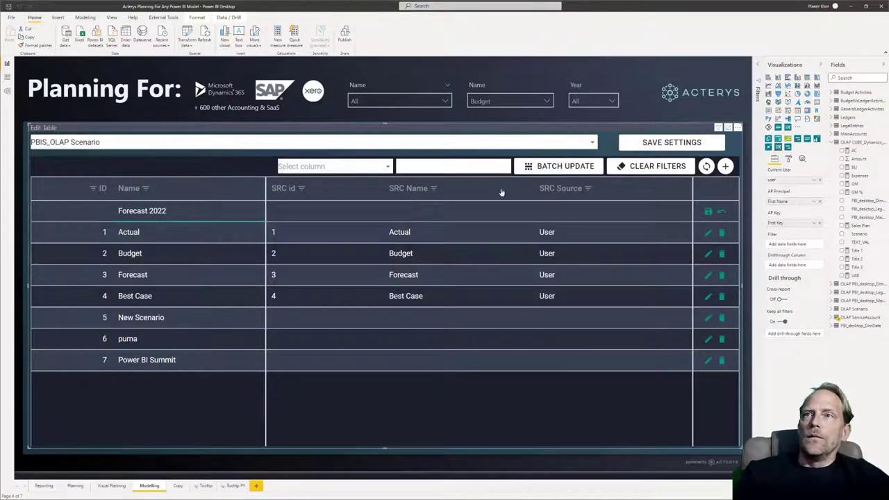
click(706, 212)
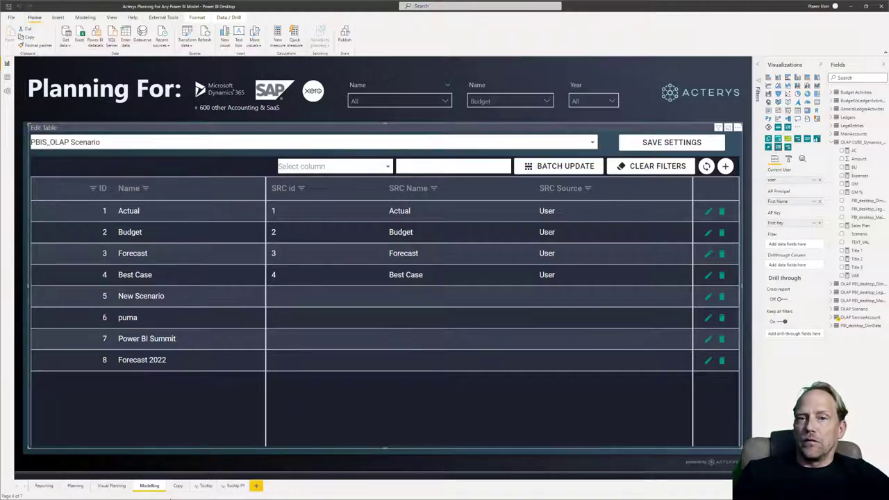
- On the Copy page, choose the Dynamics cube and add a Scenario/Name rule copying Actual to Forecast 2022
click(178, 486)
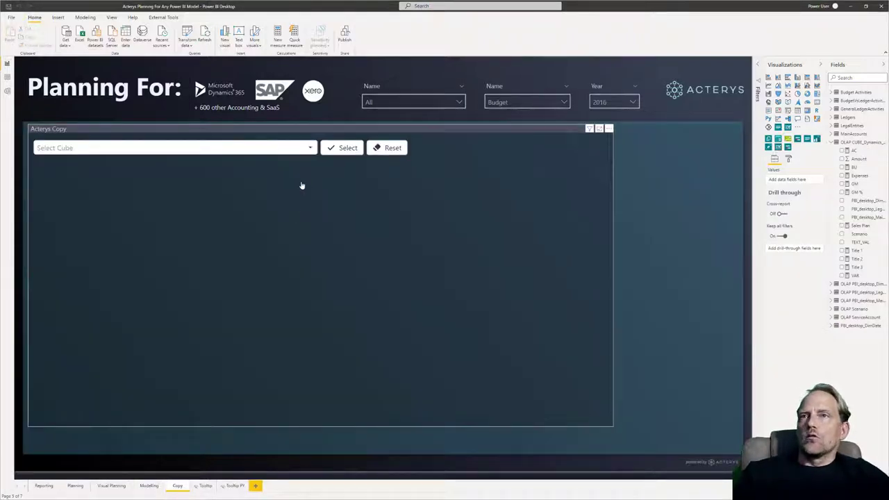
click(310, 148)
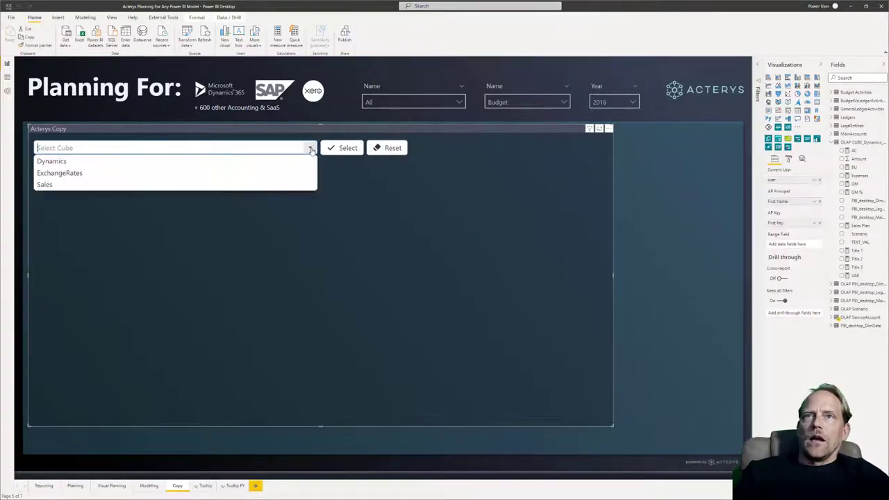
click(264, 162)
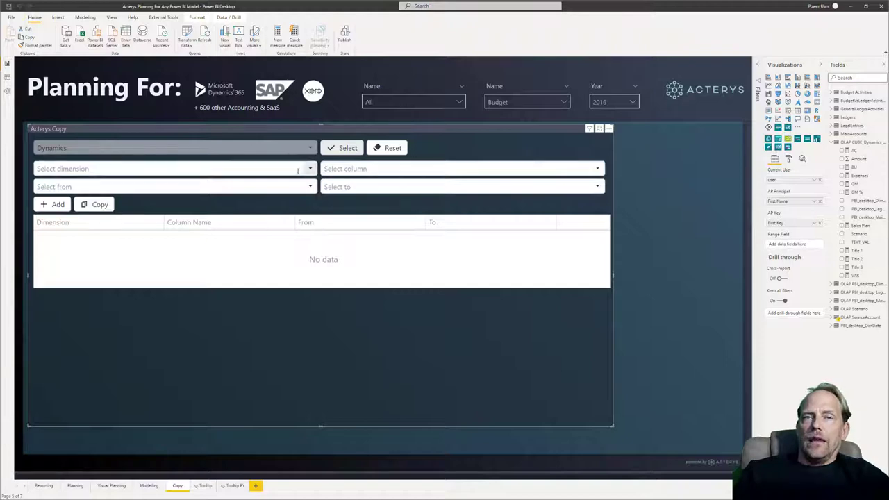
click(306, 168)
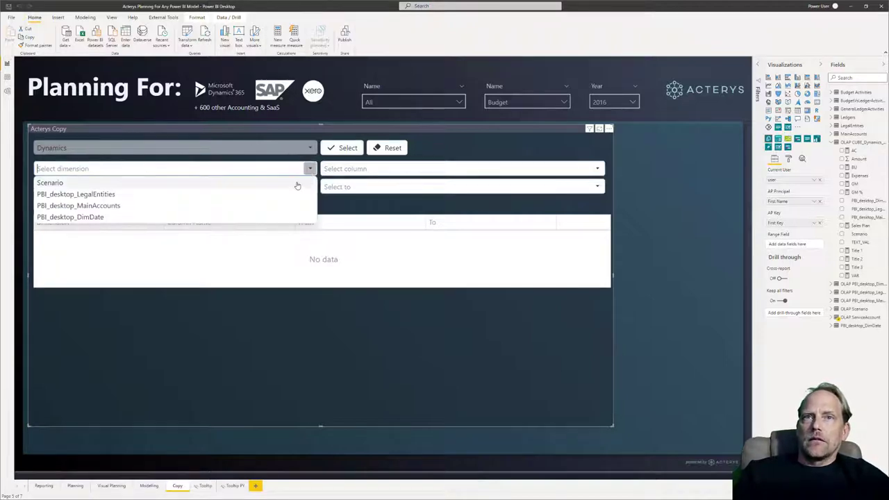
click(229, 183)
click(356, 169)
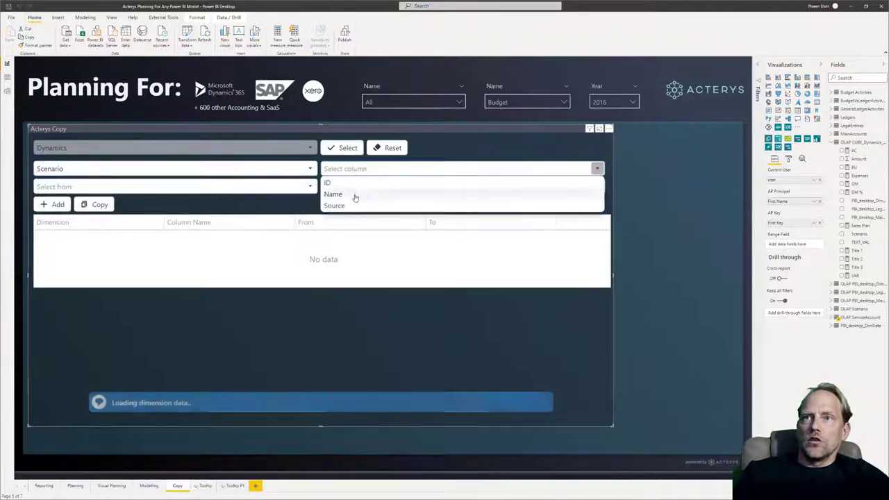
click(353, 194)
click(179, 186)
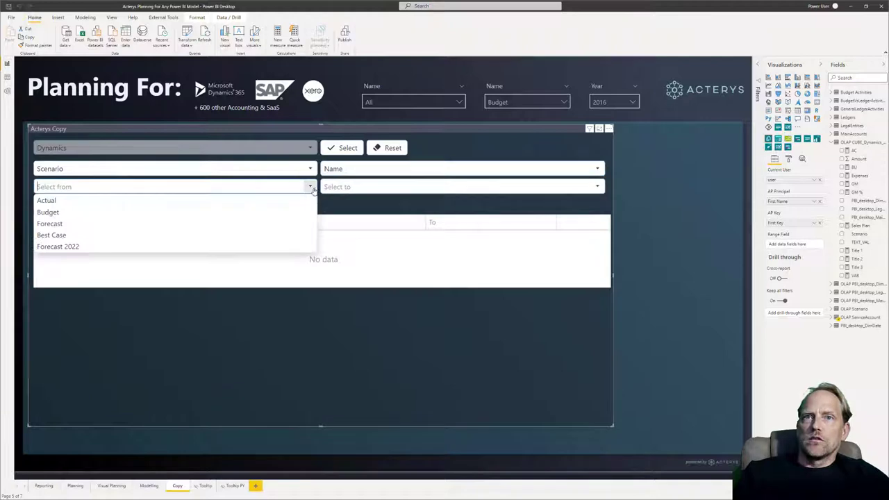
click(181, 202)
click(366, 186)
click(351, 247)
click(50, 204)
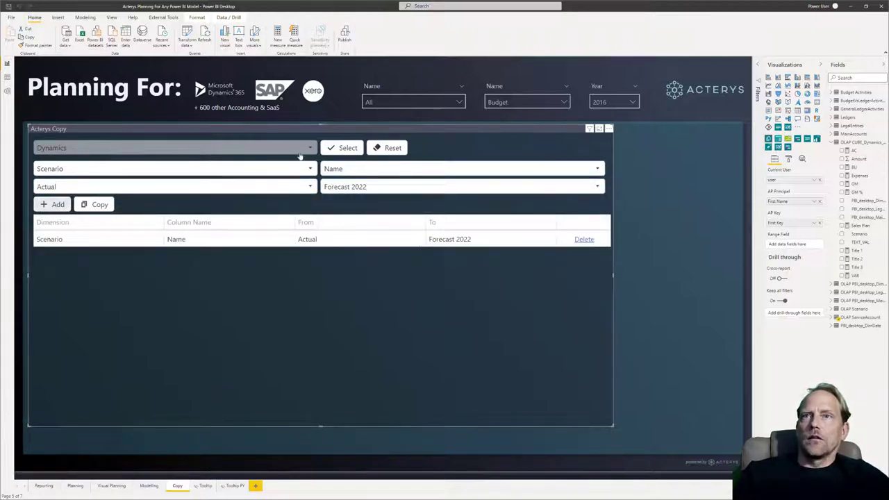
- Add a PBI_desktop_DimDate/FinancialYear copy rule from FY 2021/22 to FY 2022/23
click(302, 169)
click(218, 217)
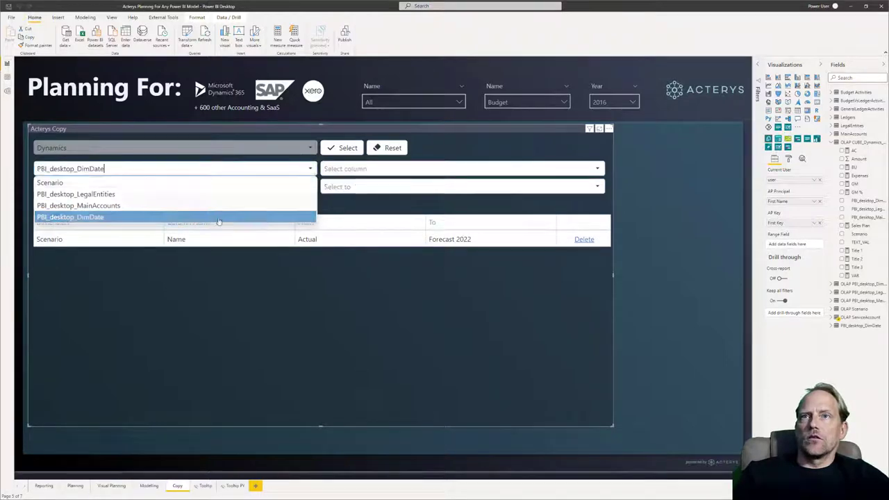
click(357, 172)
scroll(358, 295, down, 2)
scroll(361, 299, down, 2)
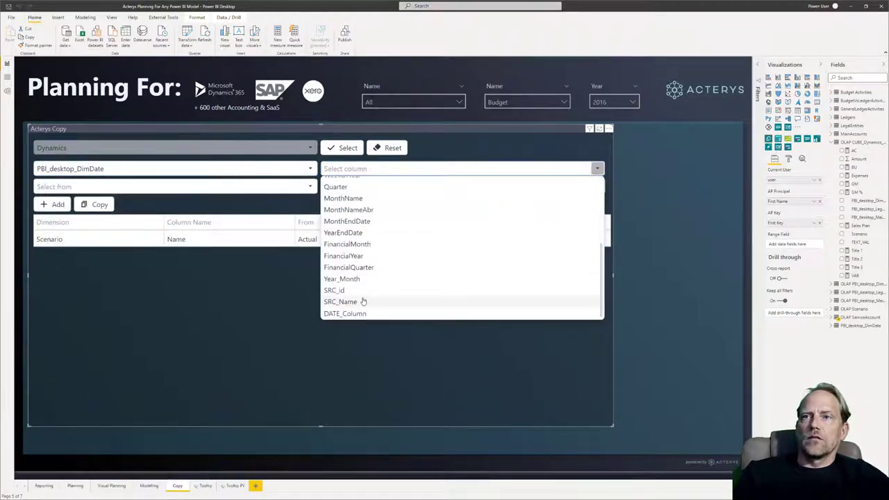
click(363, 257)
click(177, 186)
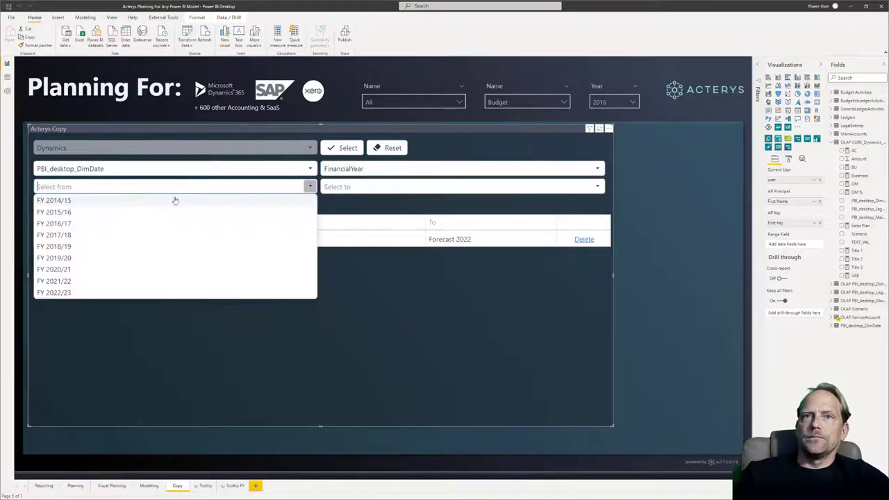
click(95, 281)
click(361, 187)
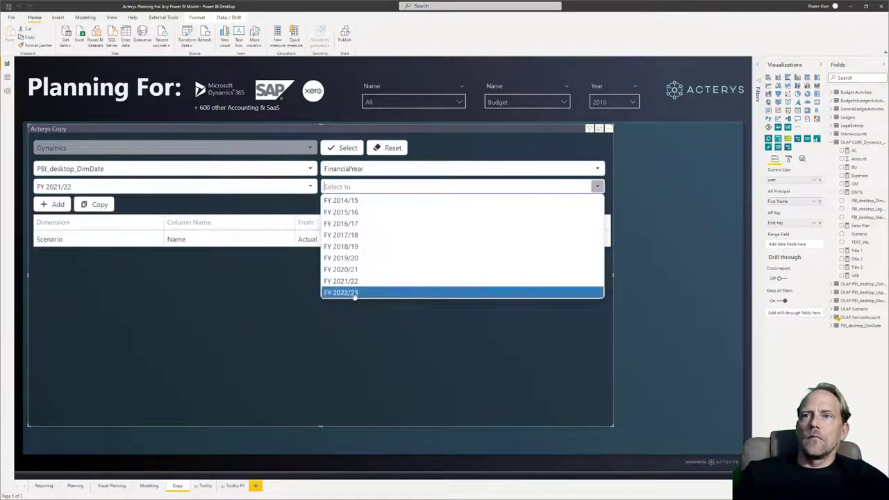
click(354, 292)
click(56, 204)
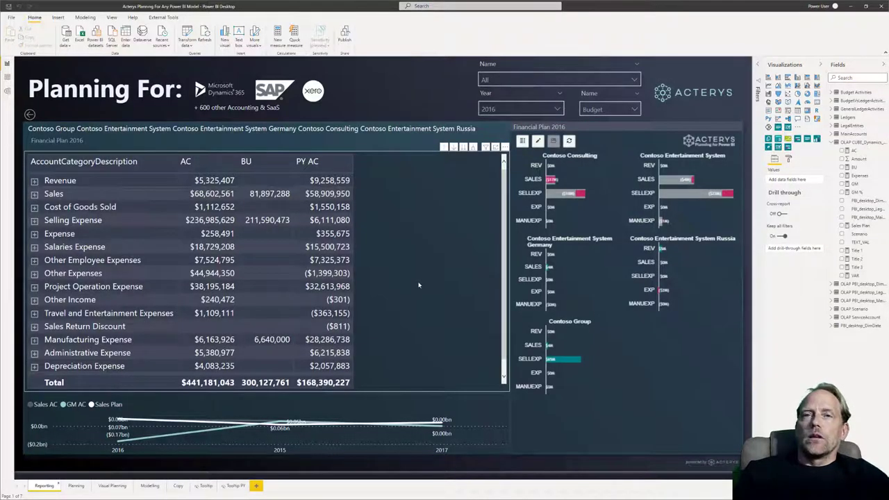
- Turn the financial plan matrix into the Acterys table visual and expand every account level
click(434, 293)
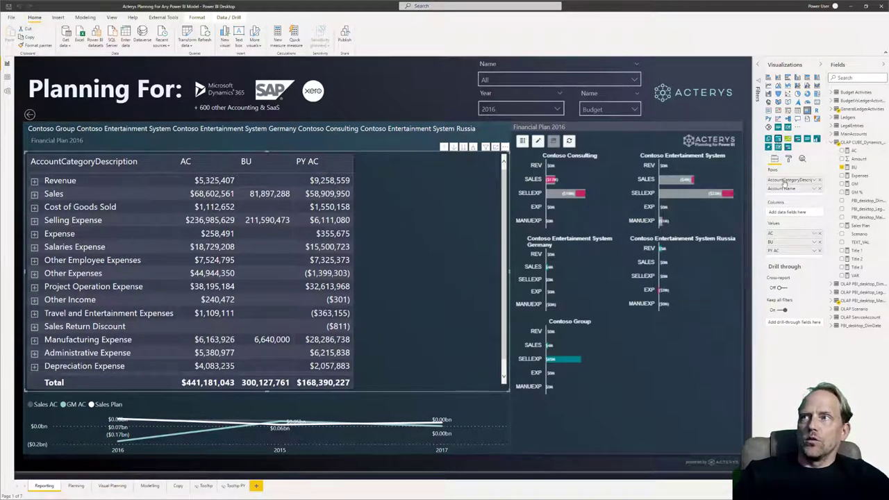
click(787, 146)
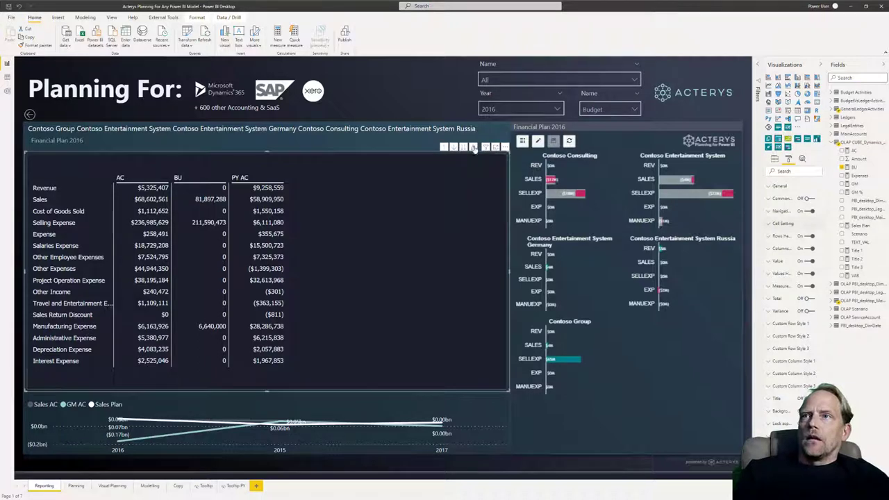
click(93, 271)
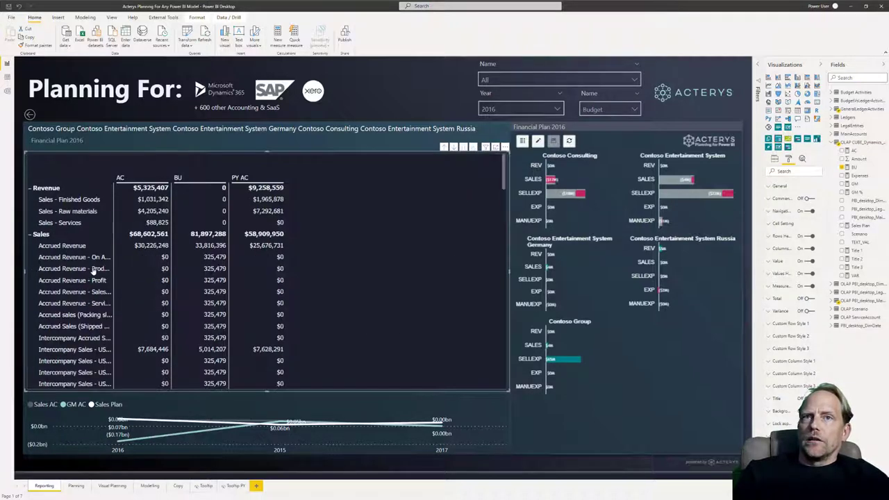
- Collapse the Revenue, Sales and other upper account groups to hide their detail rows
click(31, 189)
click(30, 200)
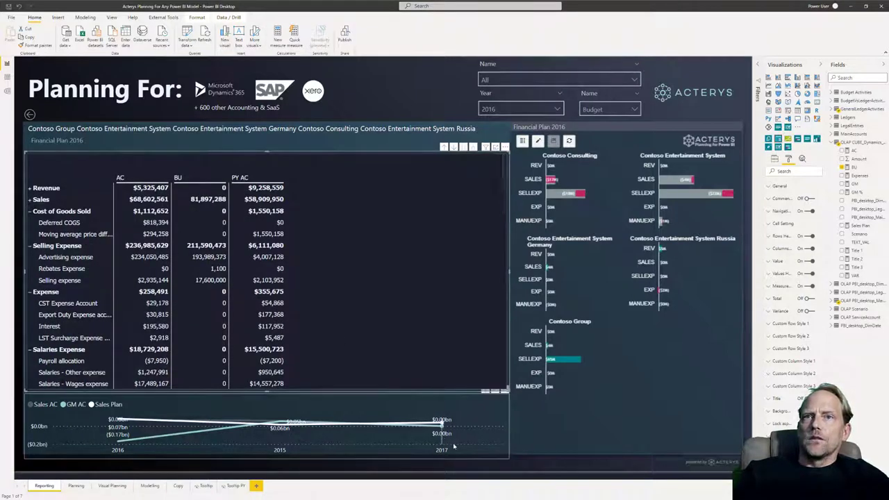
mouse_move(159, 258)
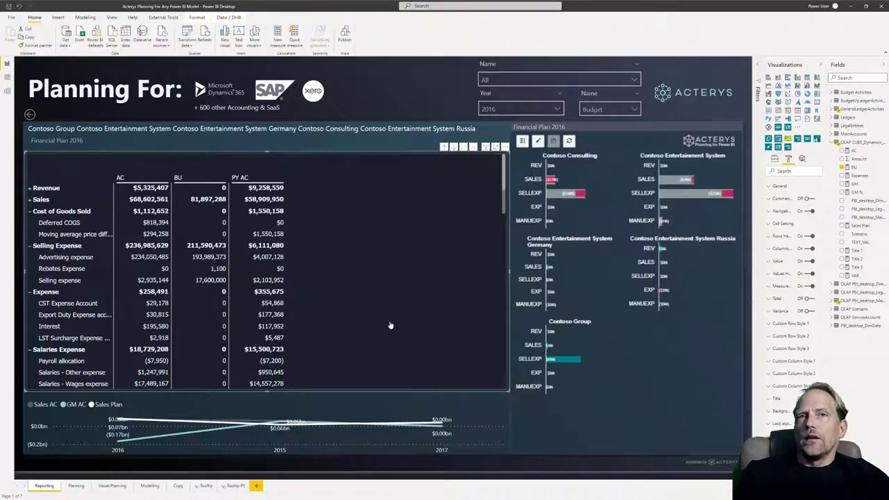
click(33, 213)
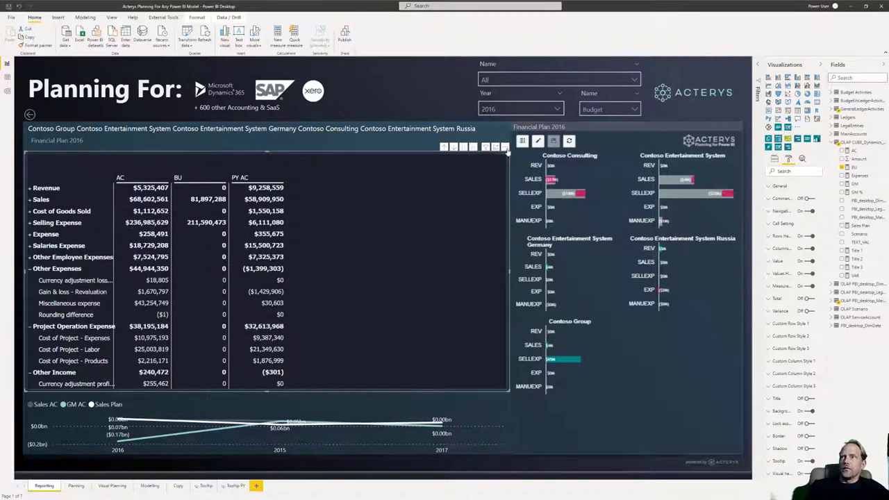
- In focus mode, add a Total Revenue row below Sales summing Revenue and Sales
click(505, 146)
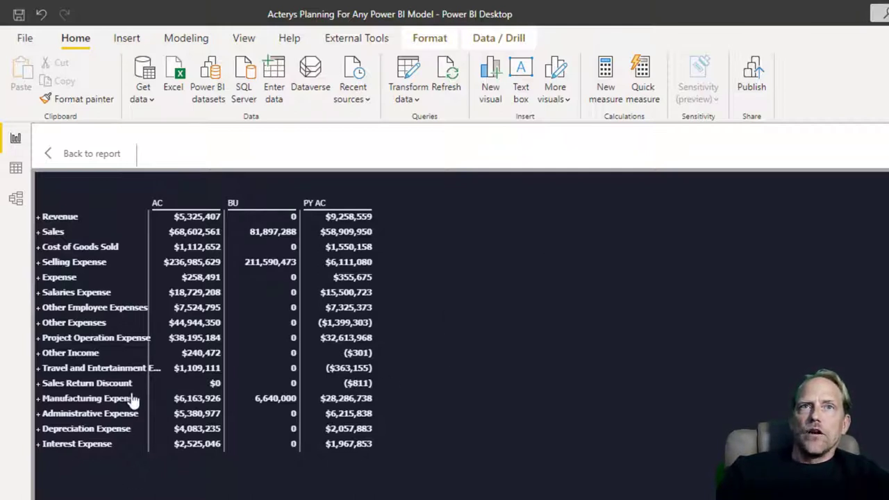
right_click(87, 251)
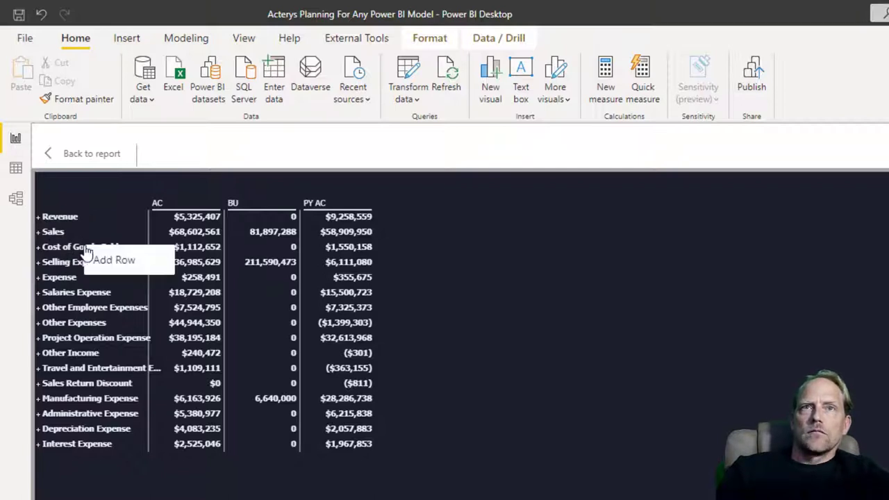
right_click(54, 231)
click(93, 249)
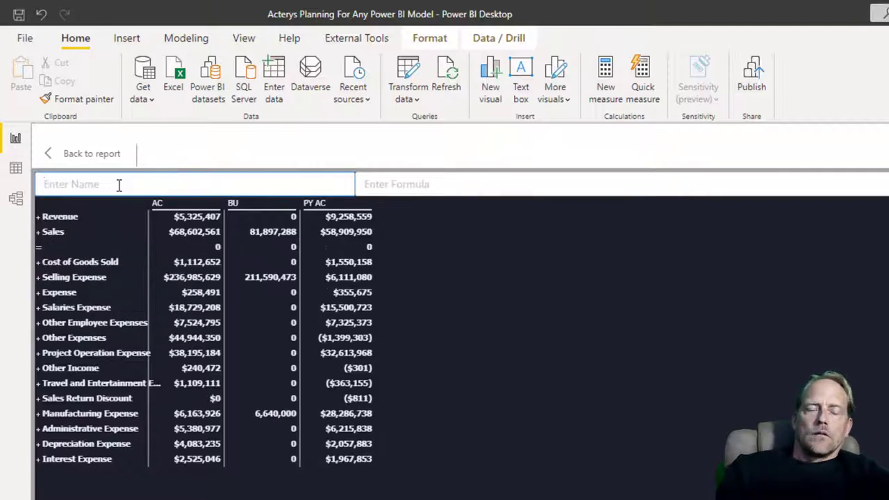
text(Total Revenue)
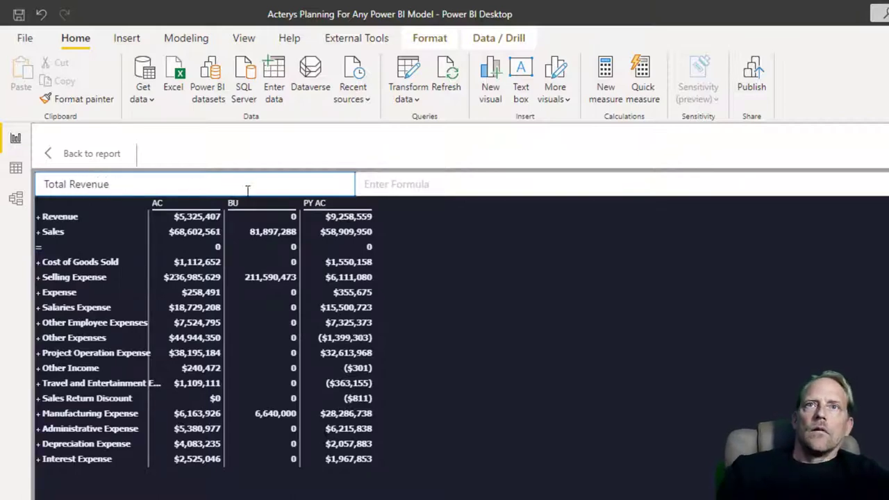
key(Tab)
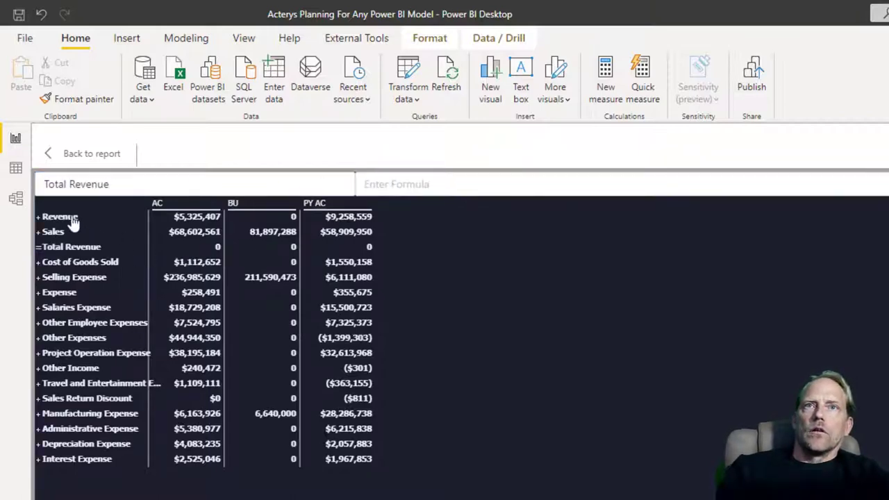
click(62, 215)
click(58, 232)
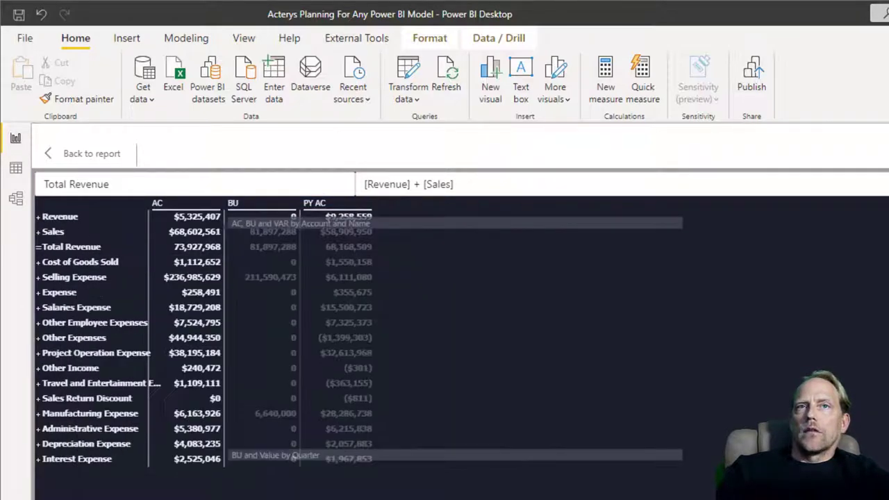
- Add a GP row below Selling Expense: Total Revenue minus Cost of Goods Sold minus Selling Expense
right_click(69, 276)
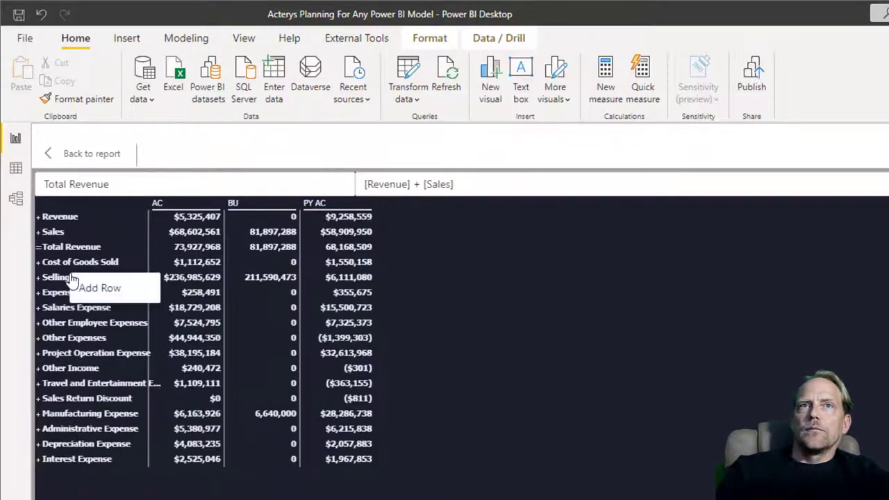
click(91, 292)
click(111, 184)
text(GP)
click(462, 188)
click(96, 252)
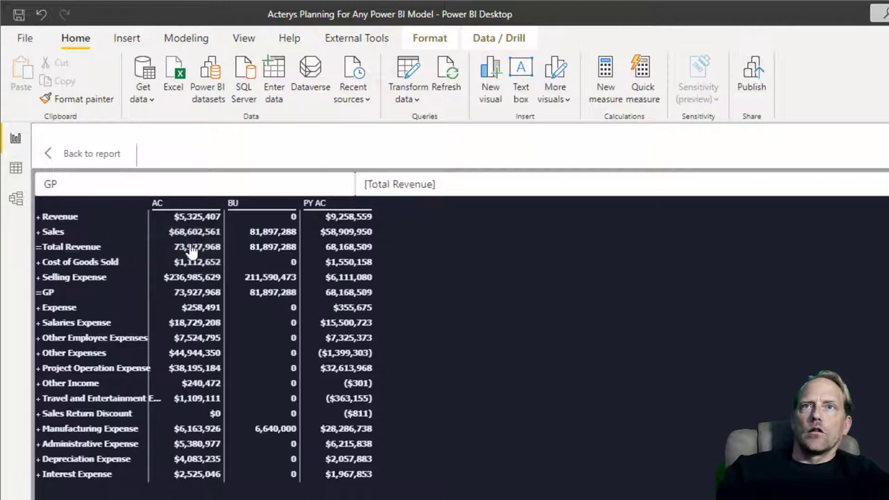
click(503, 184)
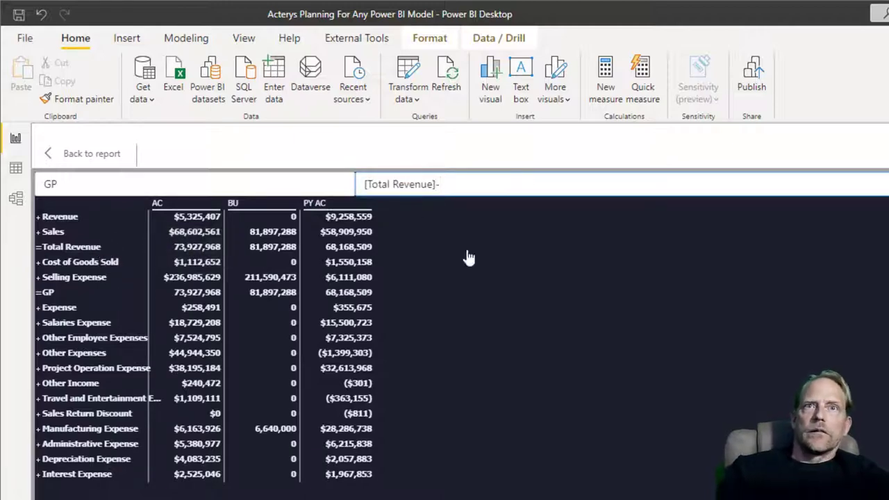
click(109, 264)
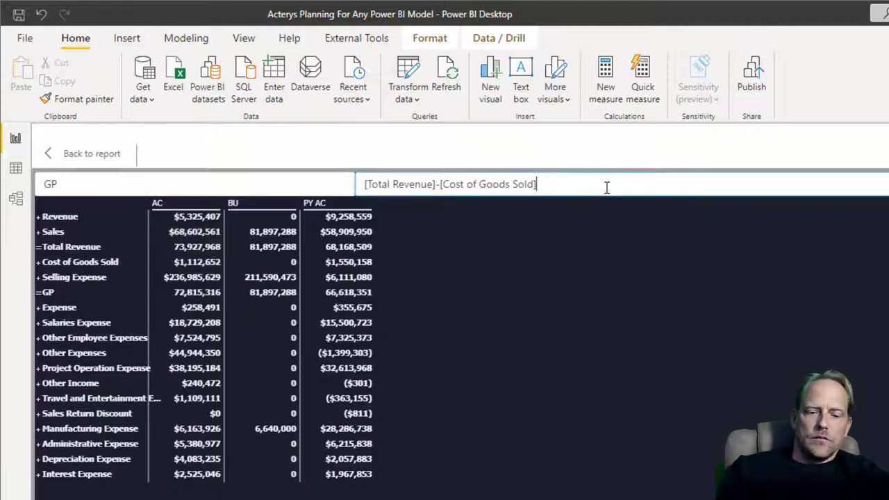
click(104, 278)
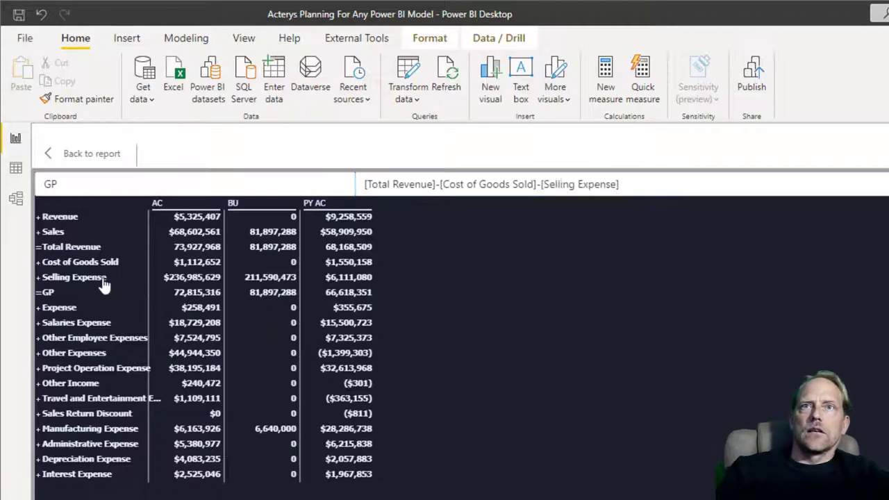
- Insert a calculated row named Total Expenses below Interest Expense
right_click(91, 475)
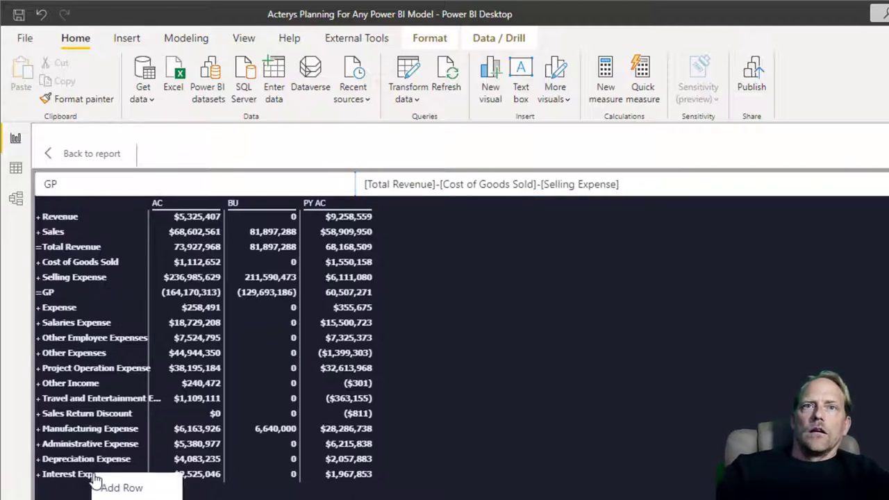
click(111, 488)
click(102, 183)
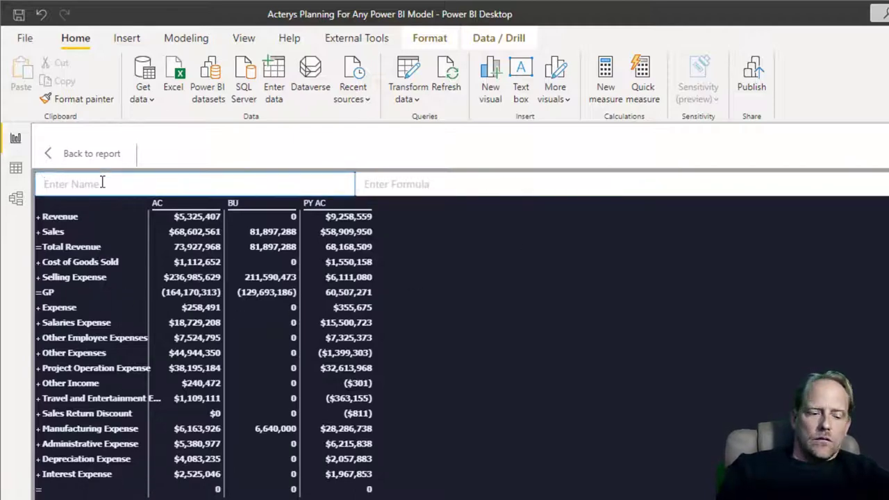
text(Total Expe)
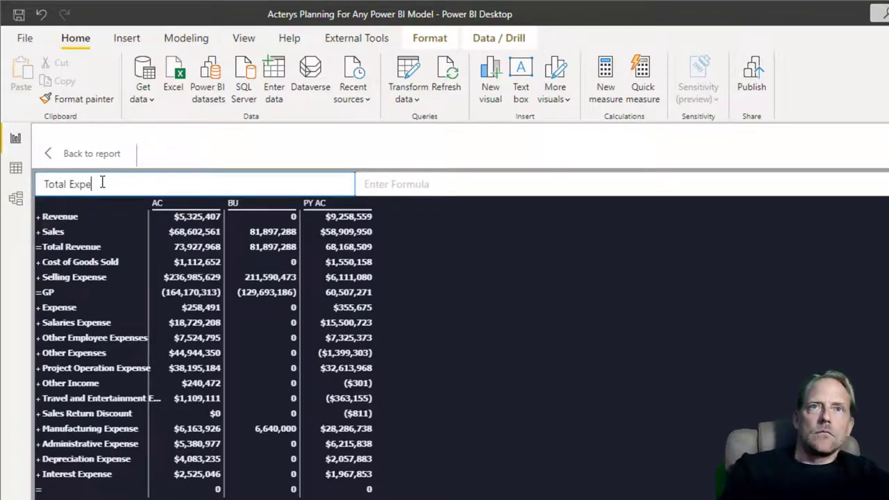
text(nses)
key(Return)
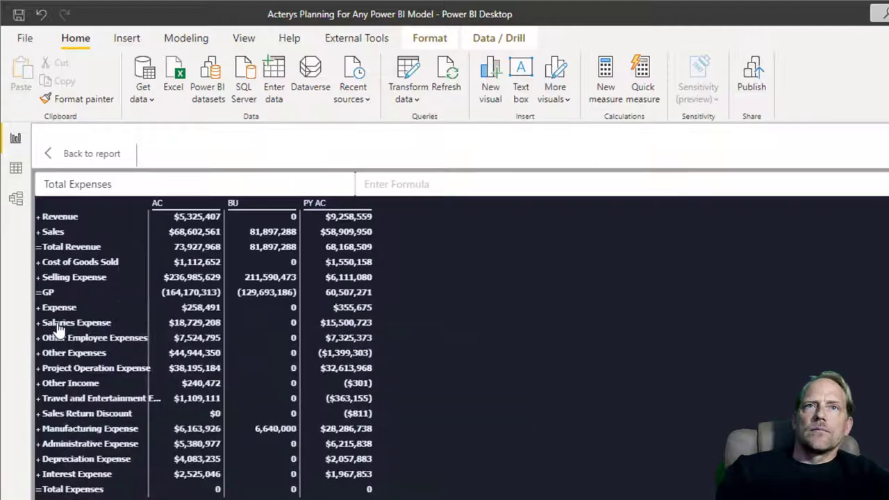
- Build Total Expenses as the sum of the eleven accounts from Expense through Interest Expense
click(57, 307)
click(59, 323)
click(67, 338)
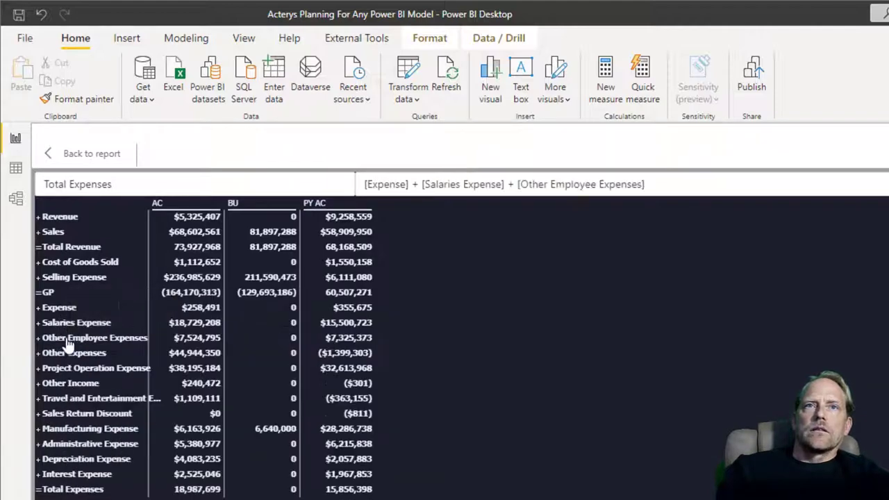
click(70, 354)
click(74, 369)
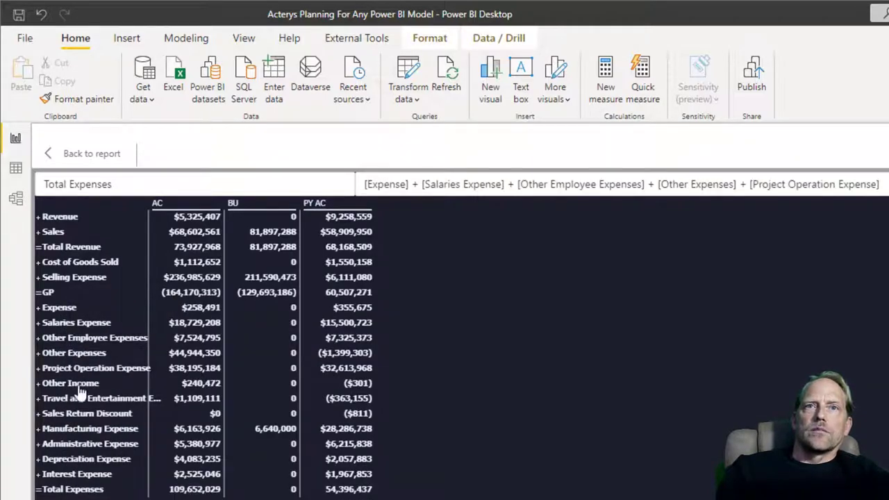
click(64, 399)
click(67, 417)
click(71, 430)
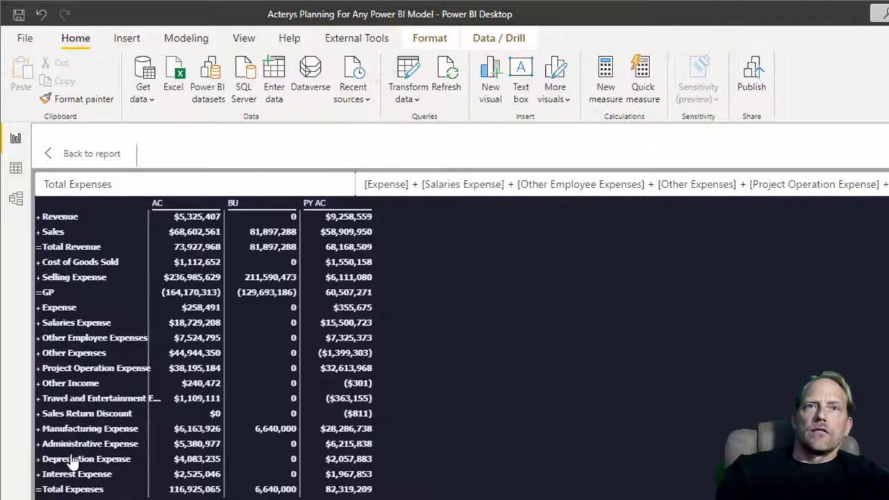
click(64, 443)
click(64, 460)
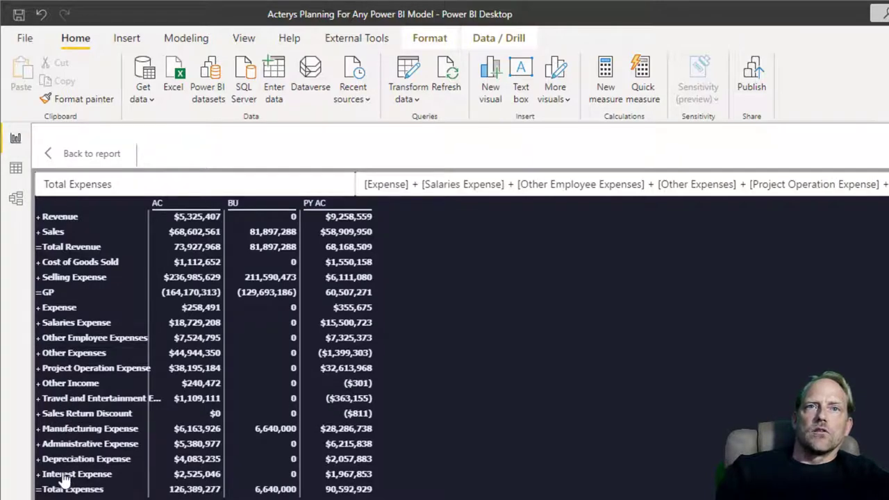
click(62, 475)
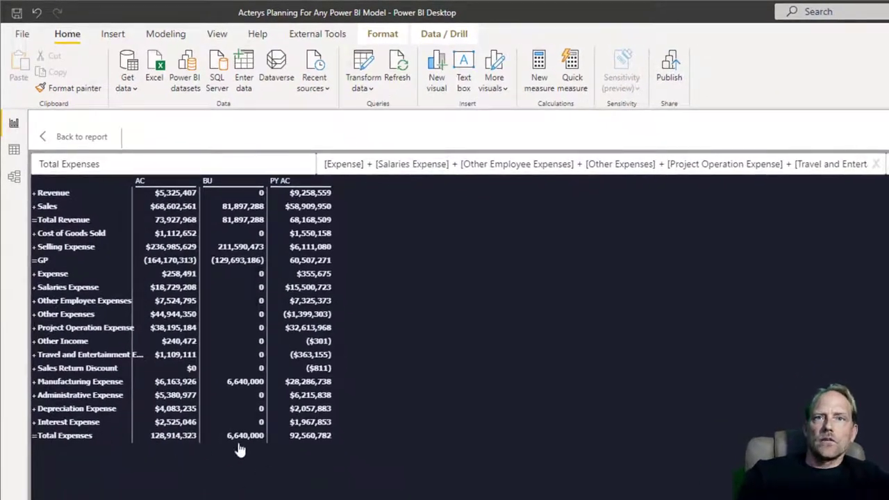
- Add an EBIT row below Total Expenses calculated as GP minus Total Expenses
right_click(73, 437)
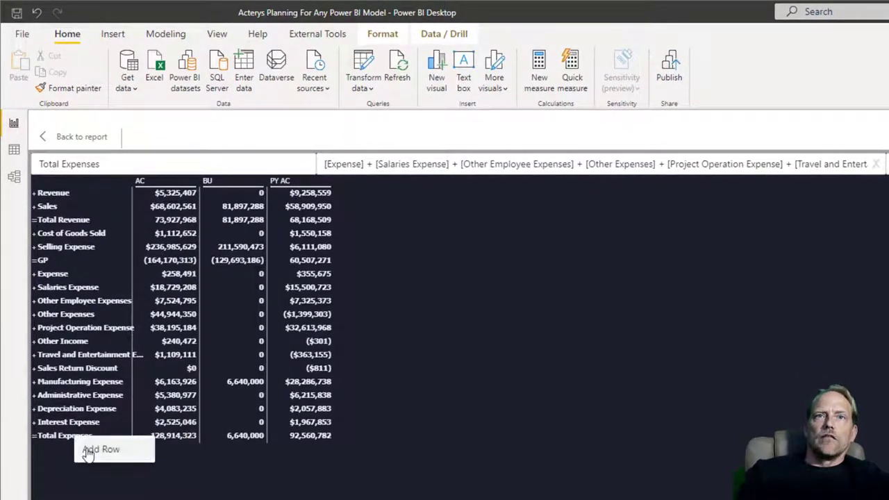
click(87, 450)
click(114, 159)
text(EBIT)
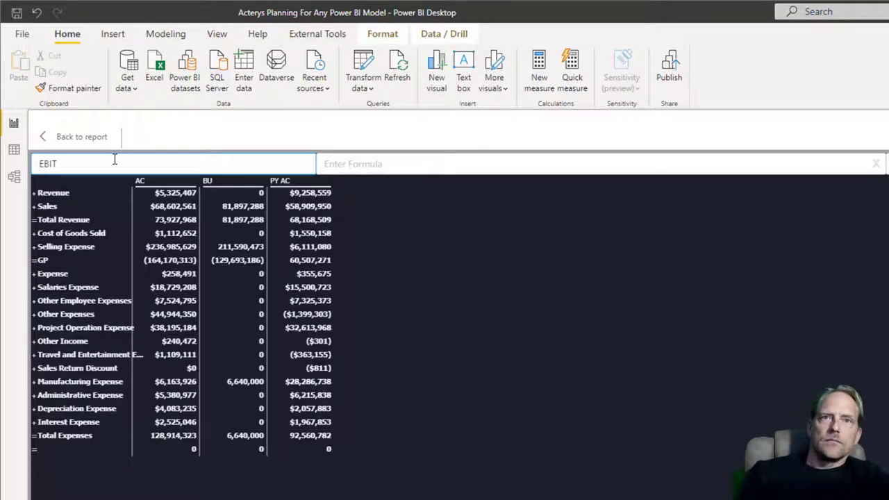
click(345, 165)
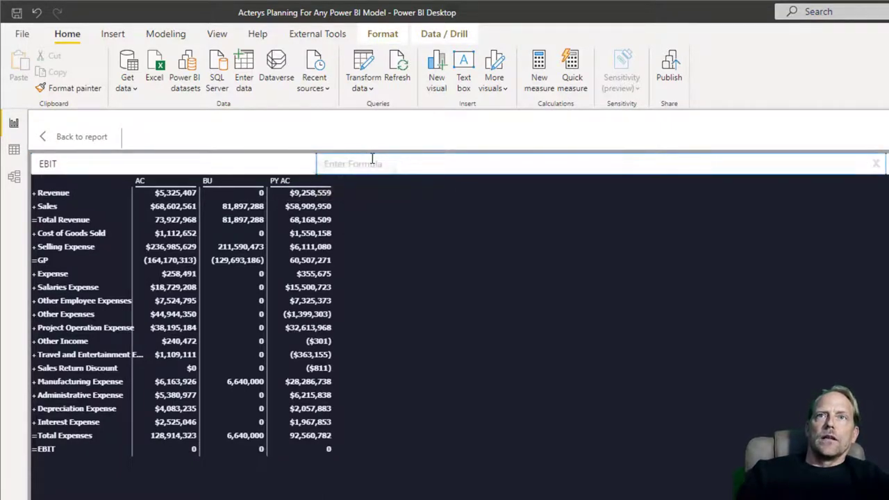
click(43, 261)
click(372, 163)
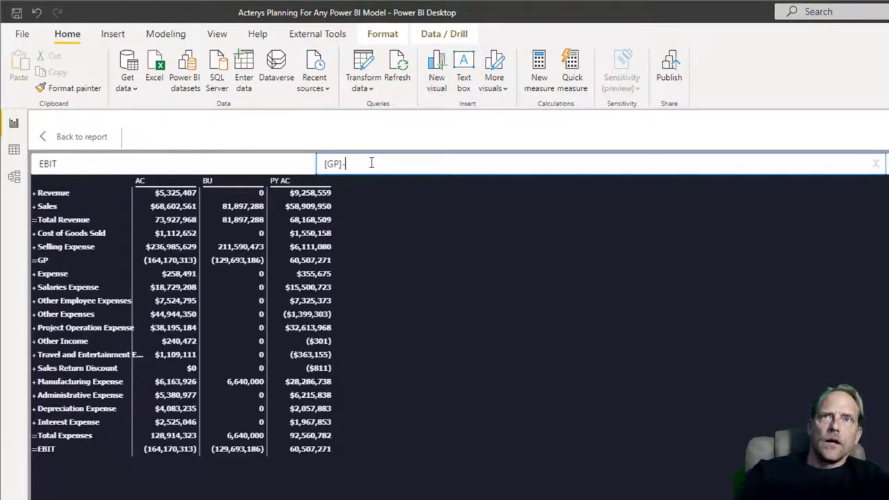
text(-)
click(73, 436)
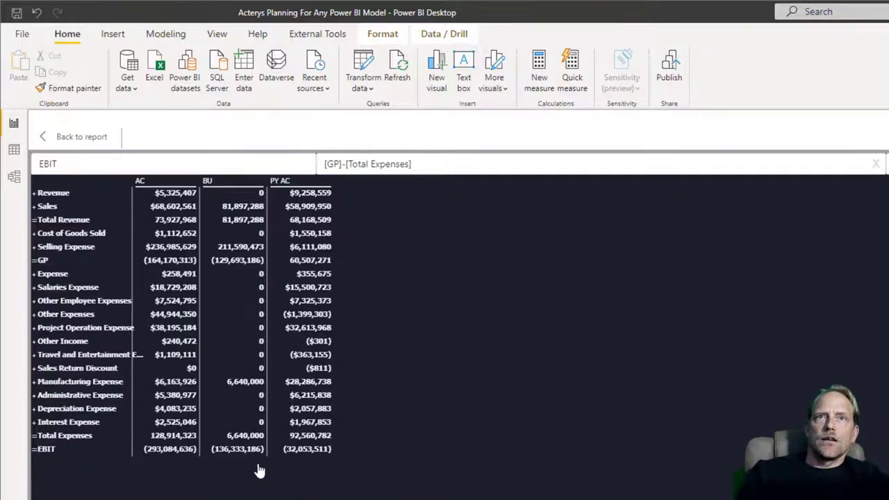
- Add an EBIT % row as EBIT divided by Total Revenue, formatted 0.00 %
right_click(51, 450)
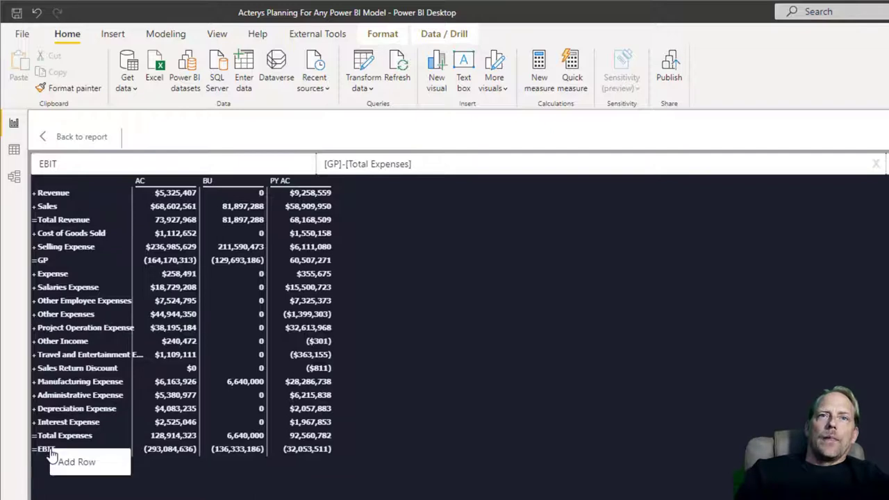
click(72, 462)
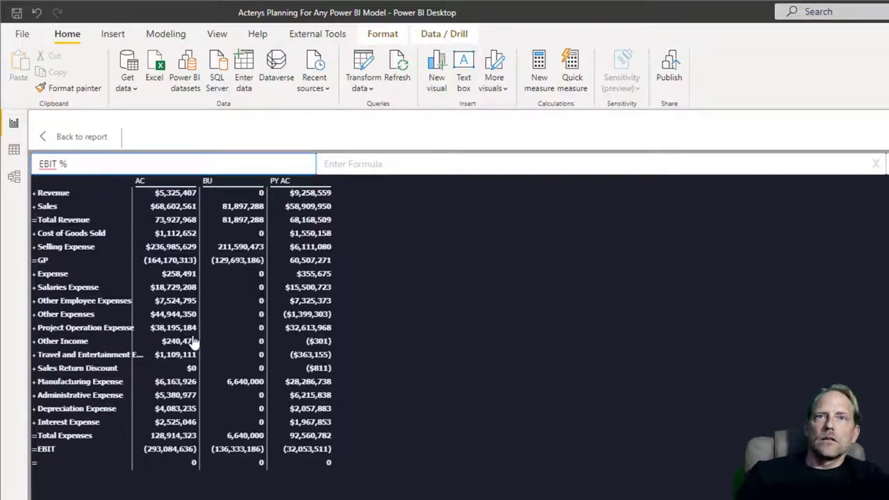
click(50, 452)
click(403, 161)
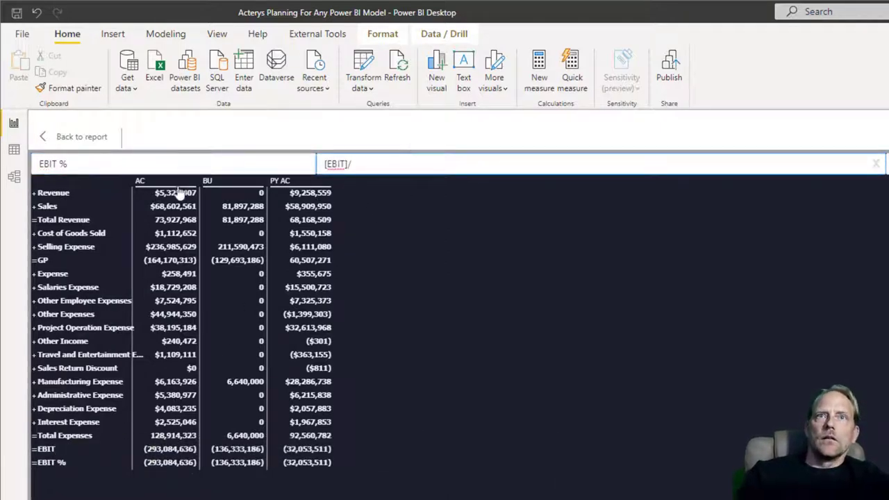
click(79, 221)
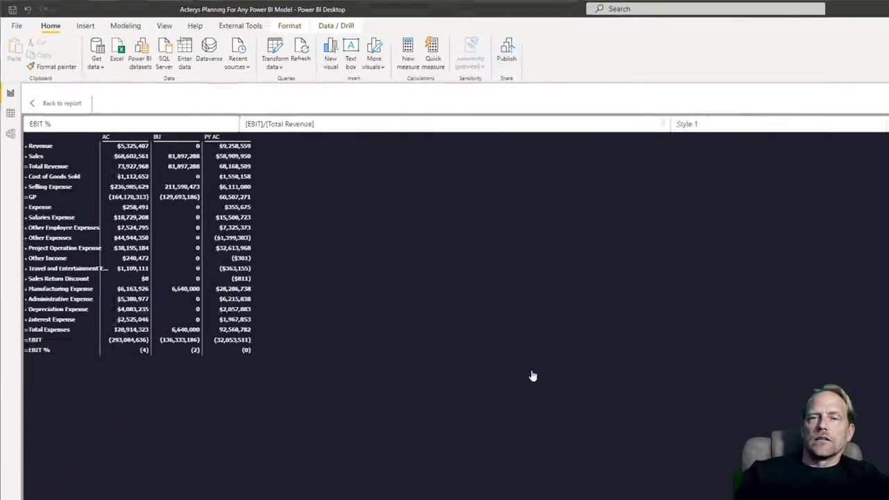
click(722, 100)
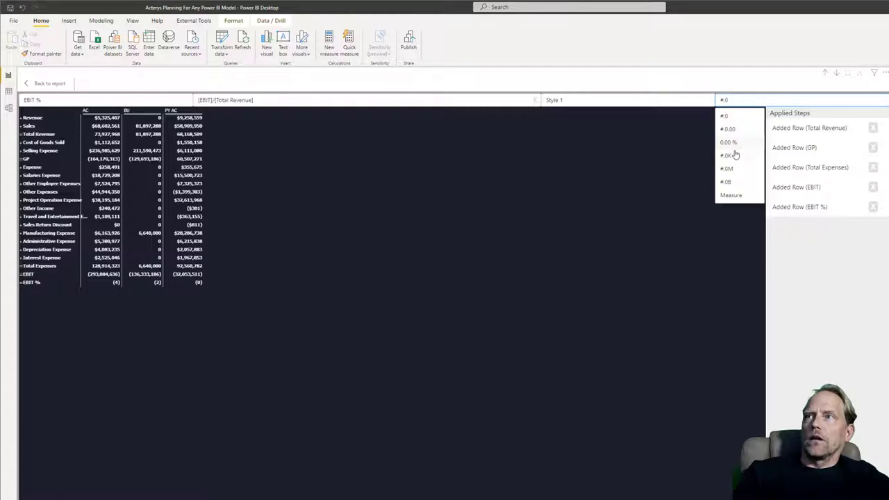
click(729, 142)
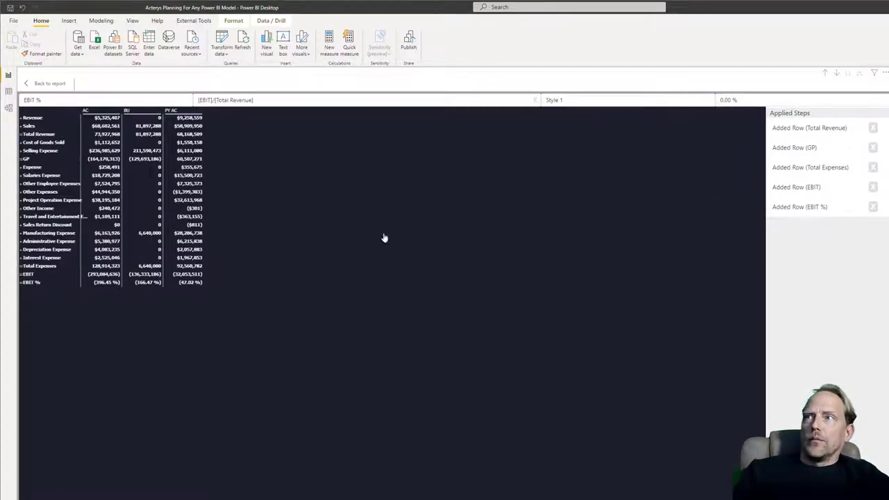
- Give Custom Row Style 1 a single white overline via the GP row's settings
click(791, 148)
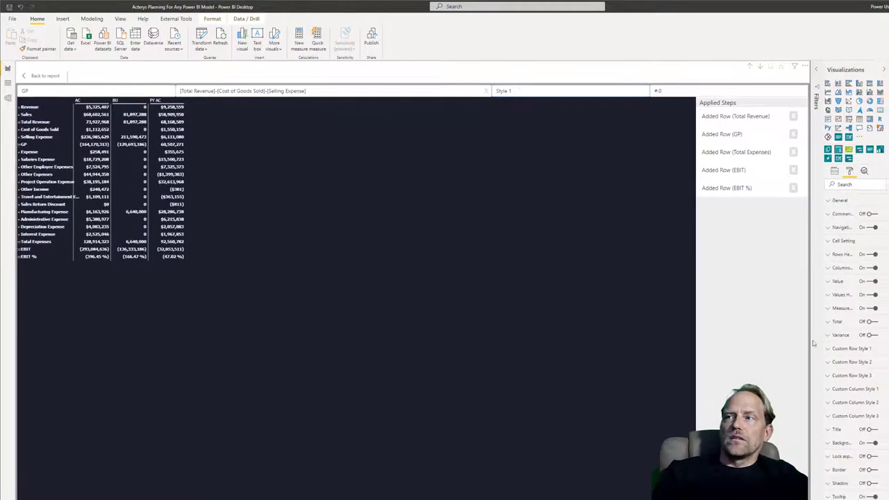
click(840, 348)
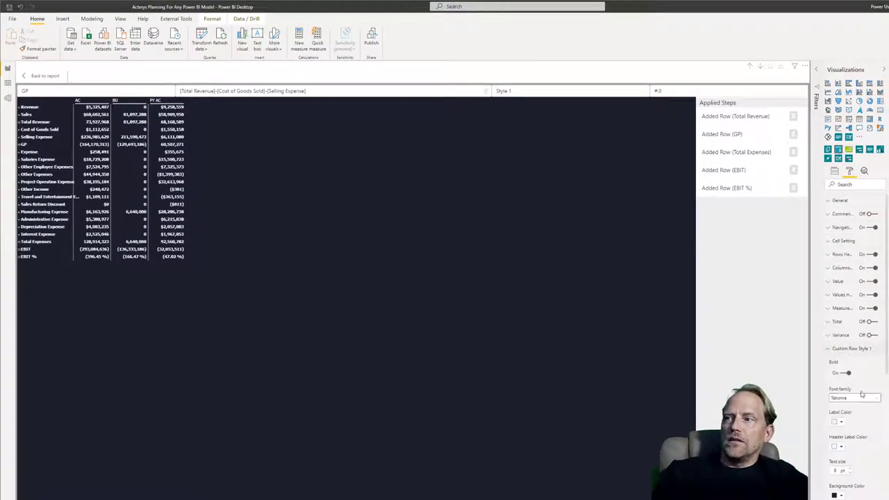
scroll(863, 392, down, 2)
scroll(863, 393, down, 2)
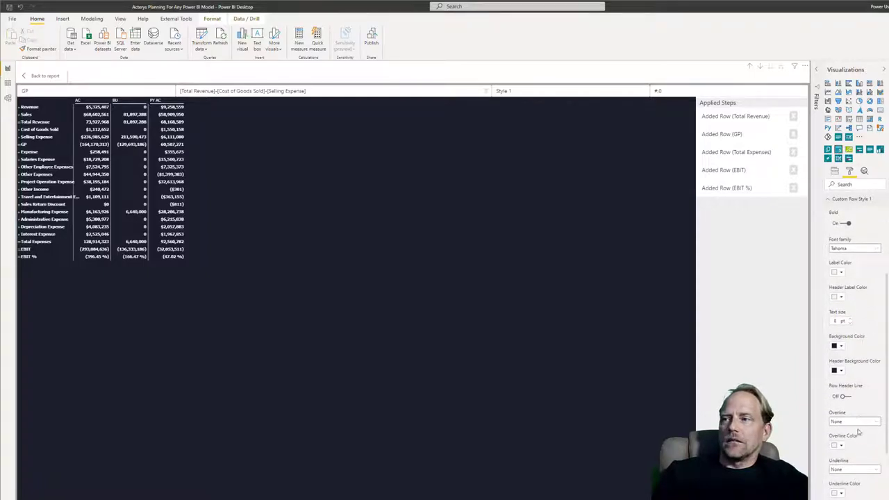
click(854, 422)
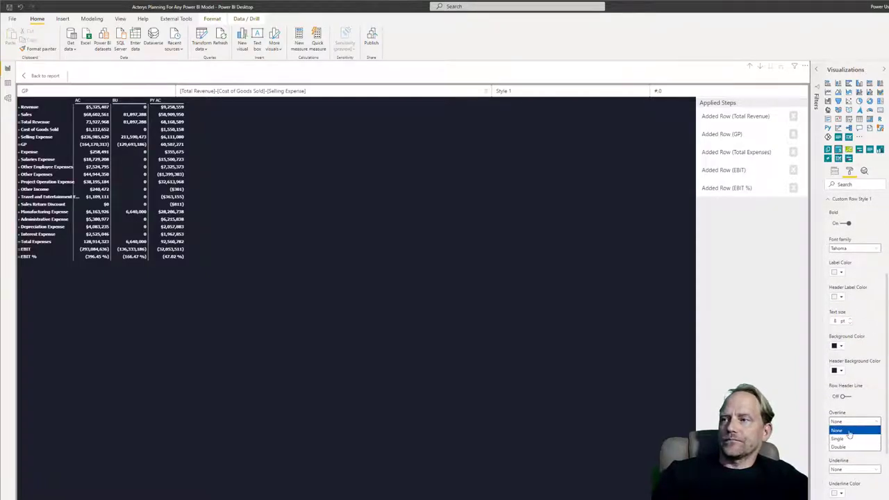
click(847, 437)
click(841, 447)
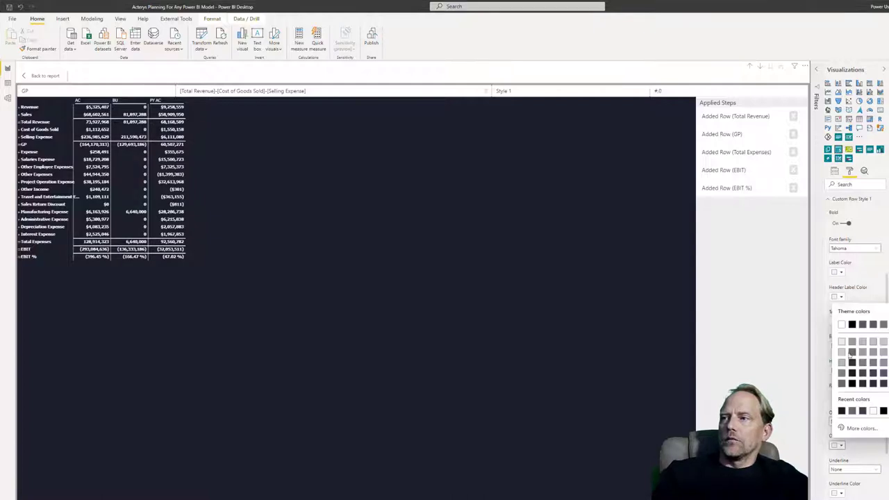
click(842, 325)
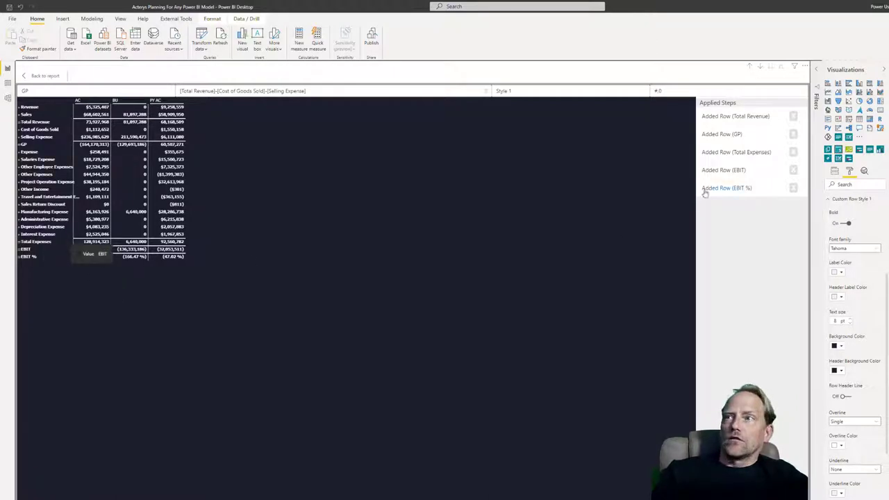
- Switch the EBIT row to Style 2 and give Custom Row Style 2 a double underline
click(735, 169)
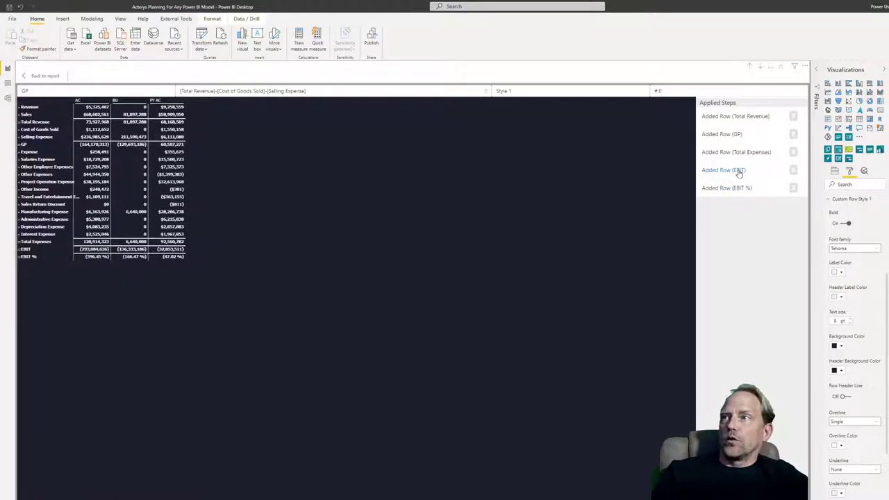
click(527, 91)
click(515, 119)
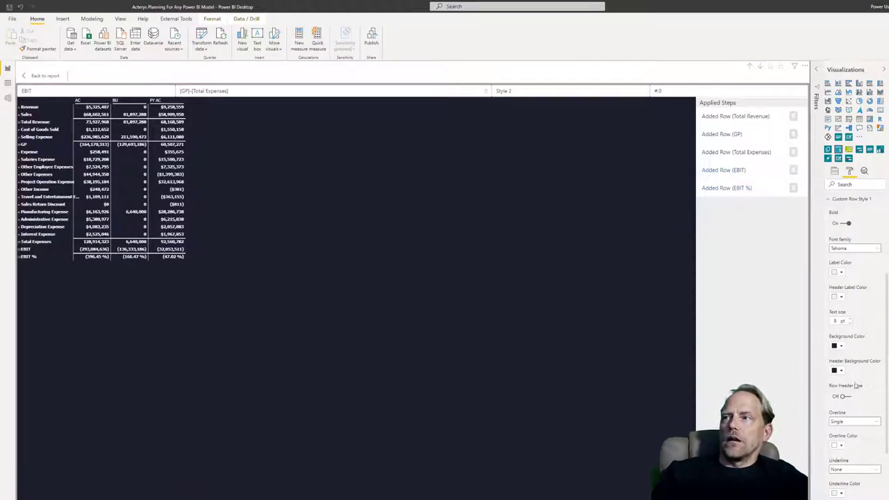
scroll(841, 385, down, 5)
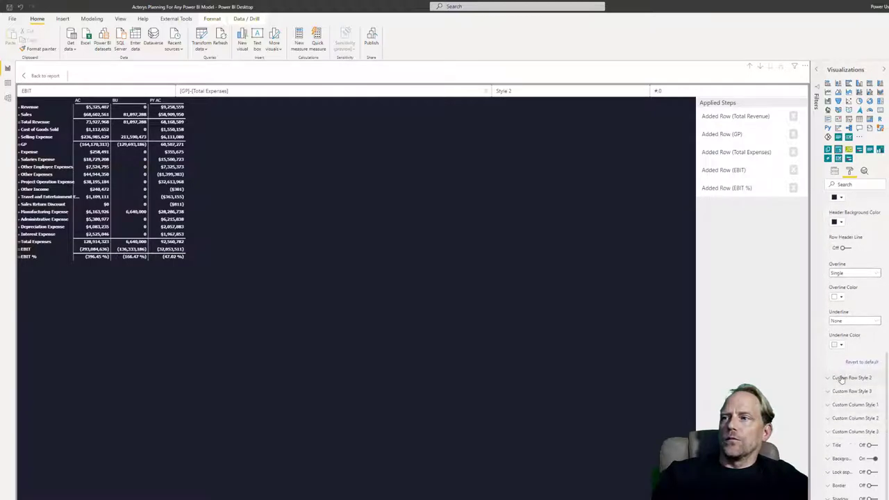
click(842, 378)
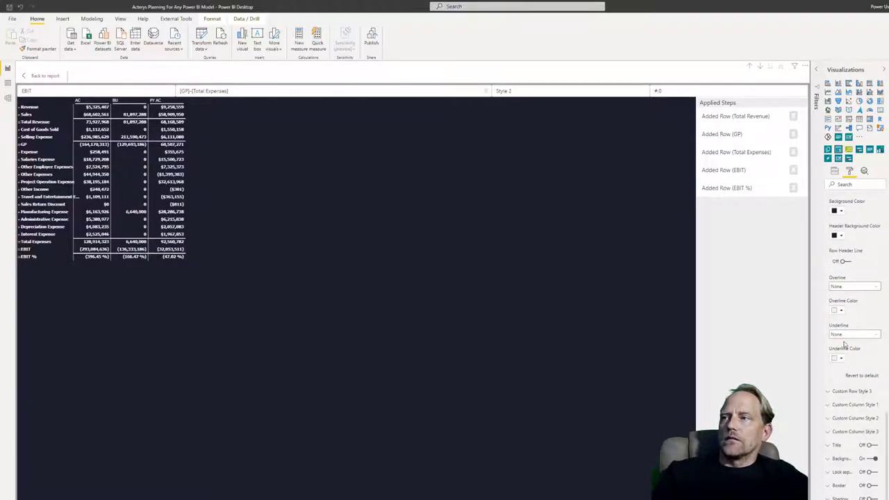
click(847, 335)
click(843, 360)
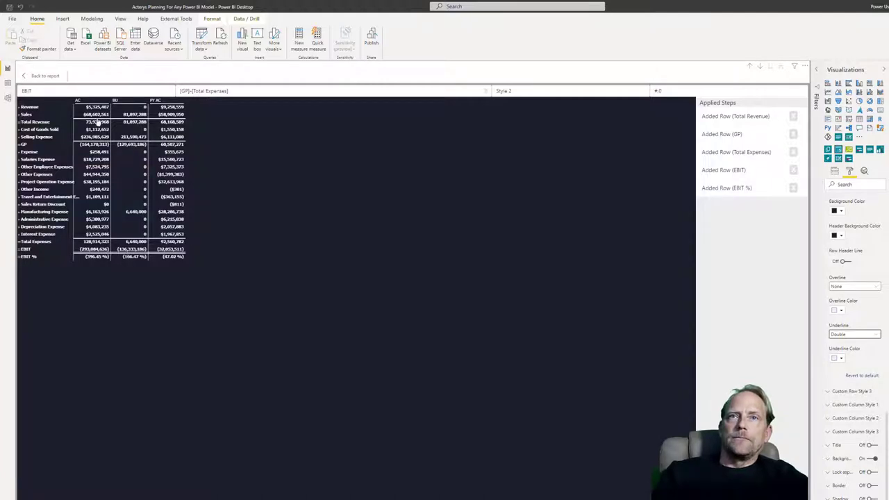
- Exit focus mode, then expand and collapse Revenue to check the overlines and EBIT double underline
click(29, 76)
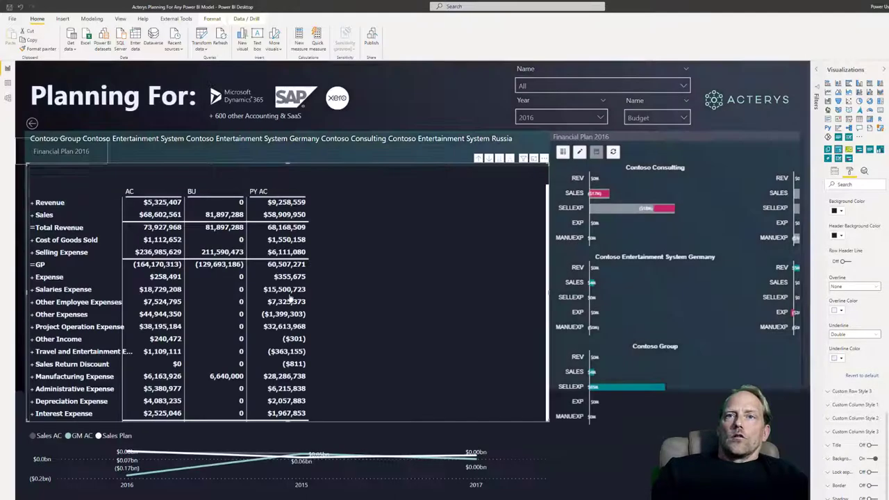
scroll(181, 262, down, 2)
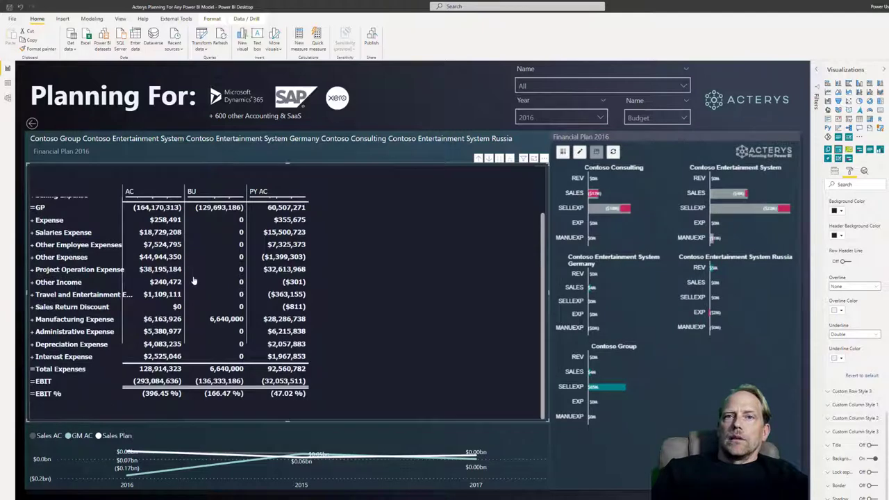
scroll(193, 278, up, 2)
scroll(197, 273, down, 2)
scroll(99, 237, up, 2)
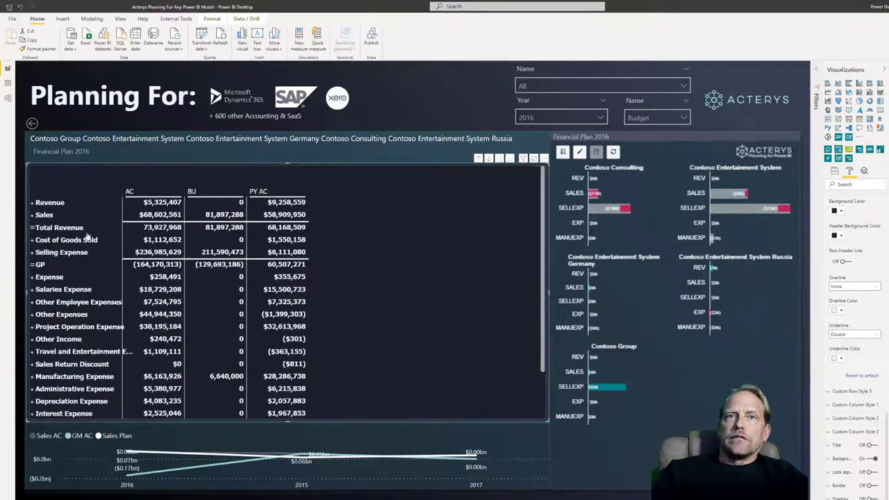
click(31, 211)
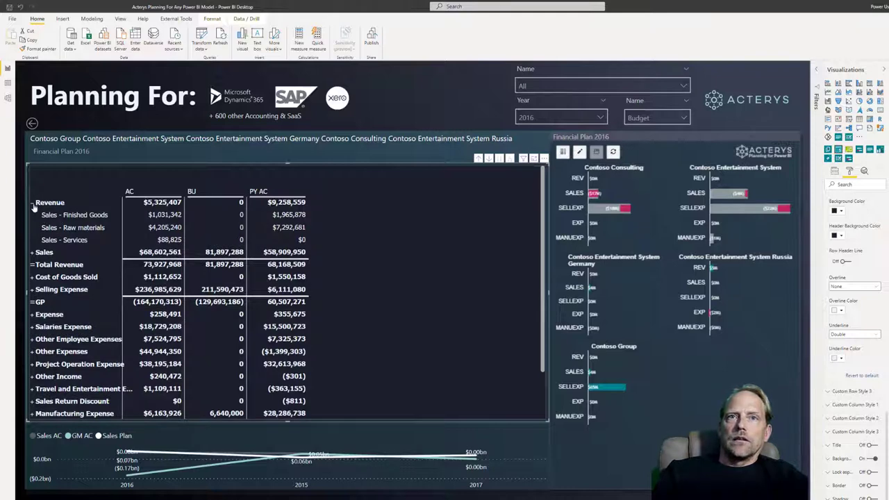
click(32, 204)
mouse_move(159, 218)
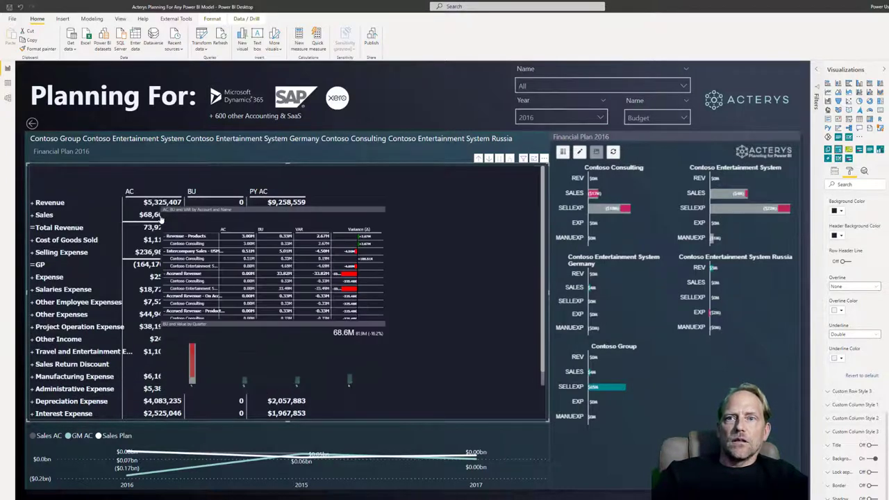
scroll(392, 235, down, 2)
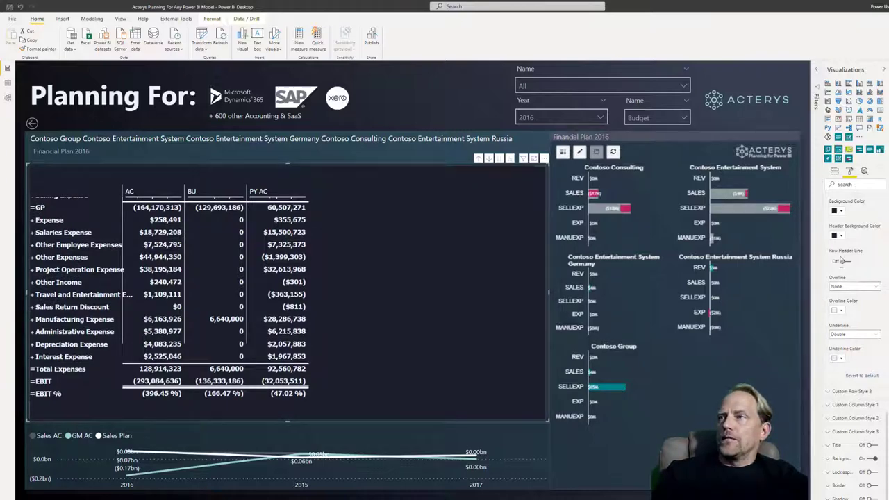
scroll(844, 246, up, 3)
scroll(837, 240, up, 4)
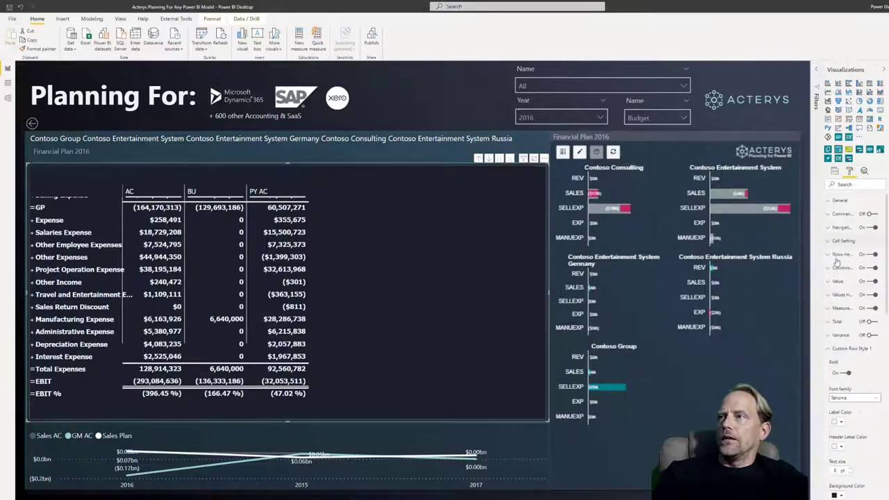
- Add a variance column to the P&L matrix and bring up its Variance settings
click(870, 335)
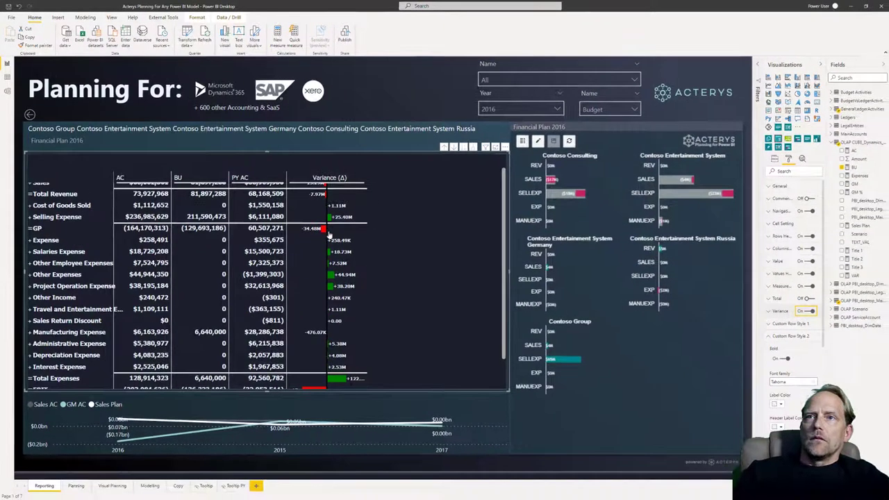
scroll(329, 236, up, 2)
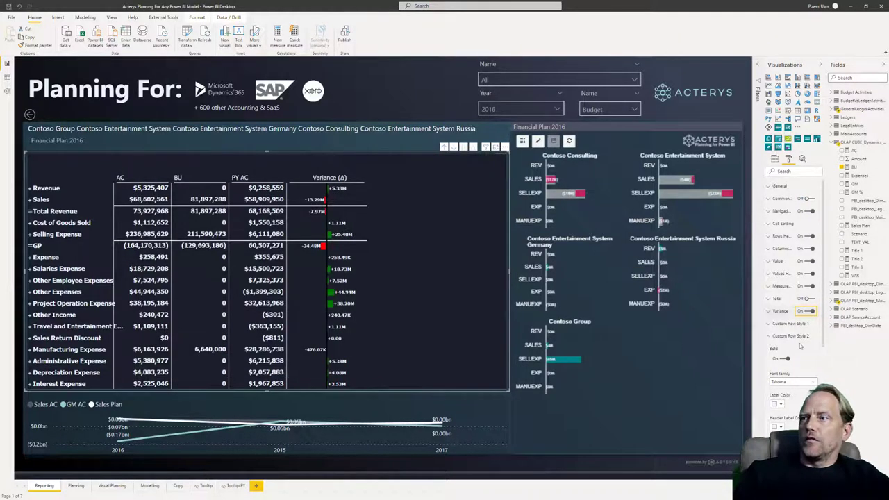
scroll(798, 369, down, 5)
scroll(798, 370, down, 2)
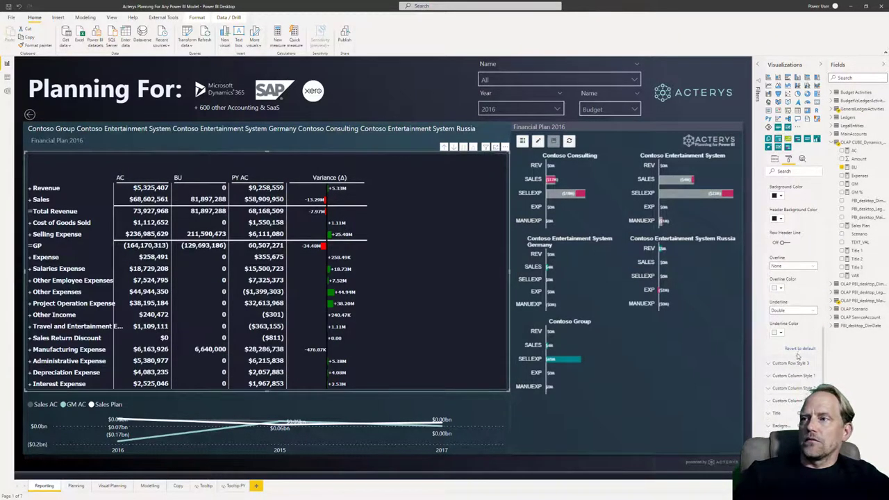
scroll(797, 356, up, 5)
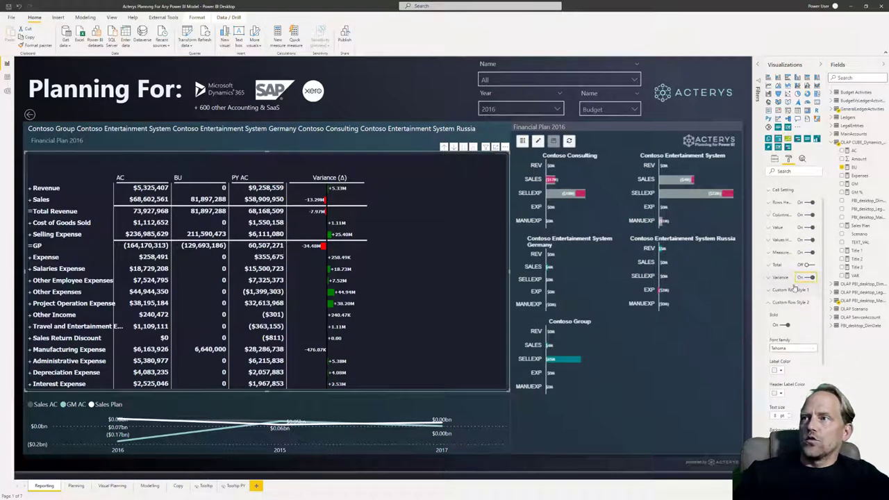
click(768, 280)
scroll(796, 337, down, 1)
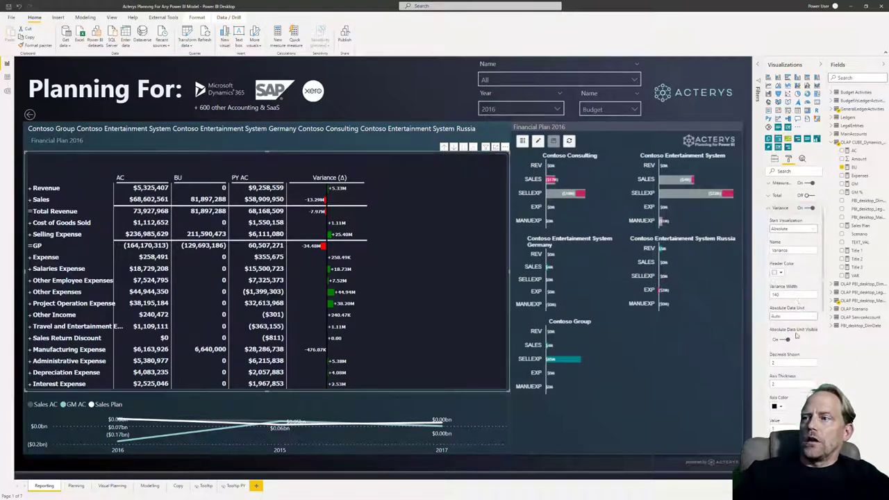
scroll(788, 376, down, 1)
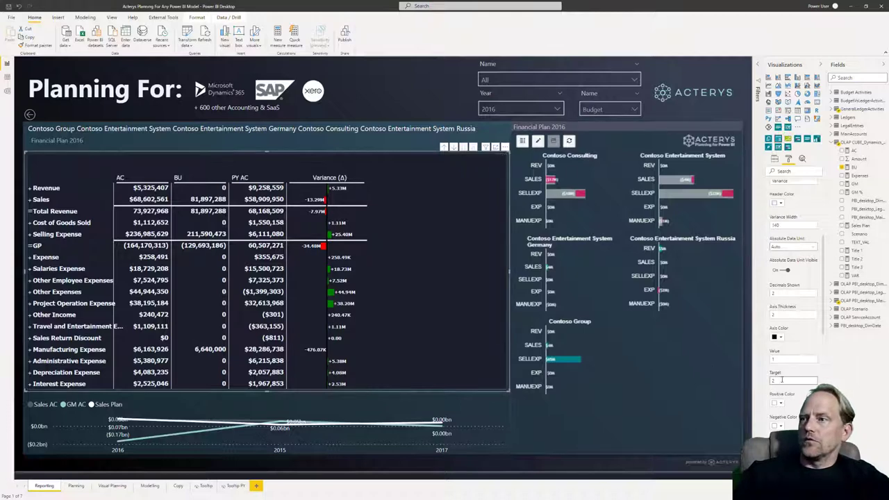
- Change the variance target to 3, then 2, and switch the column back to absolute Δ
click(780, 380)
text(3)
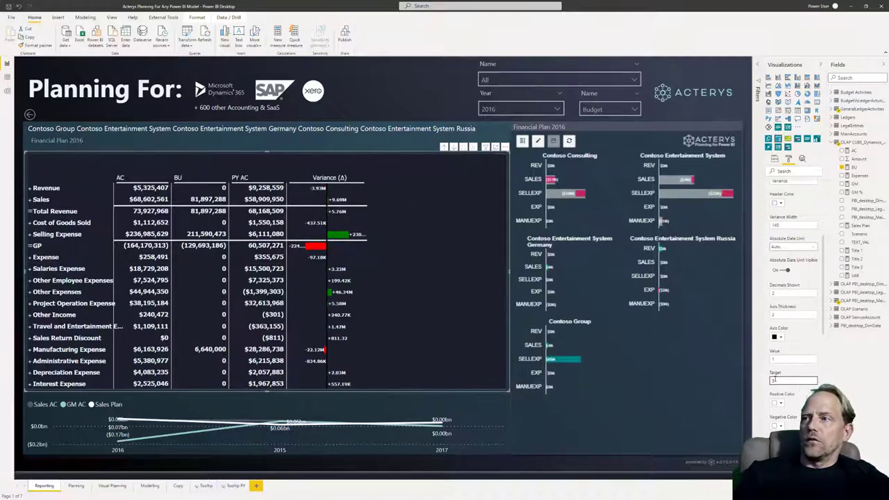
click(791, 380)
text(2)
key(Return)
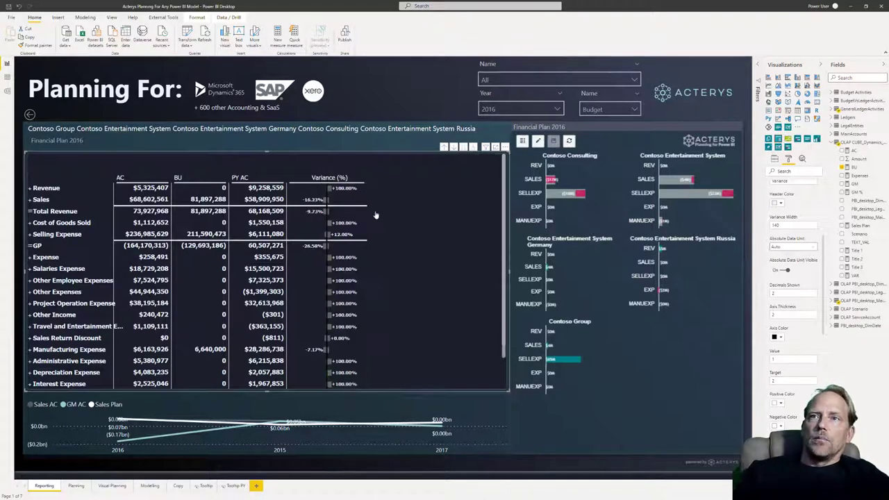
scroll(340, 250, down, 2)
scroll(340, 243, up, 2)
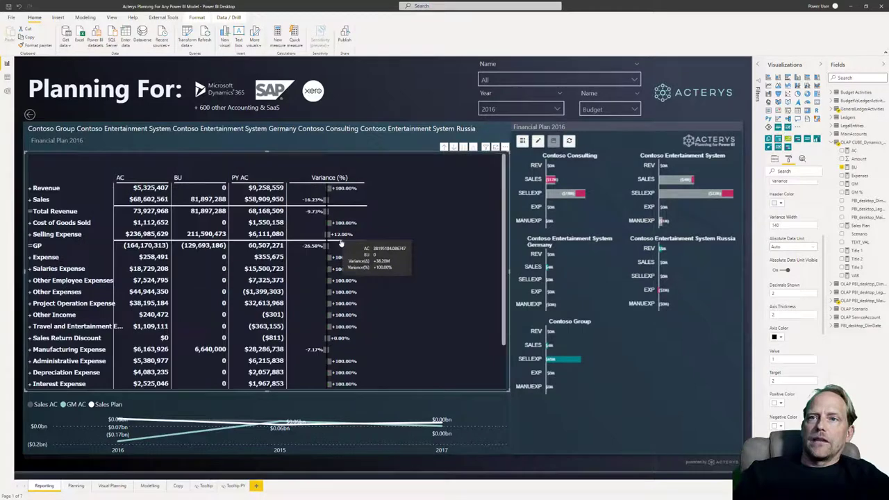
click(331, 178)
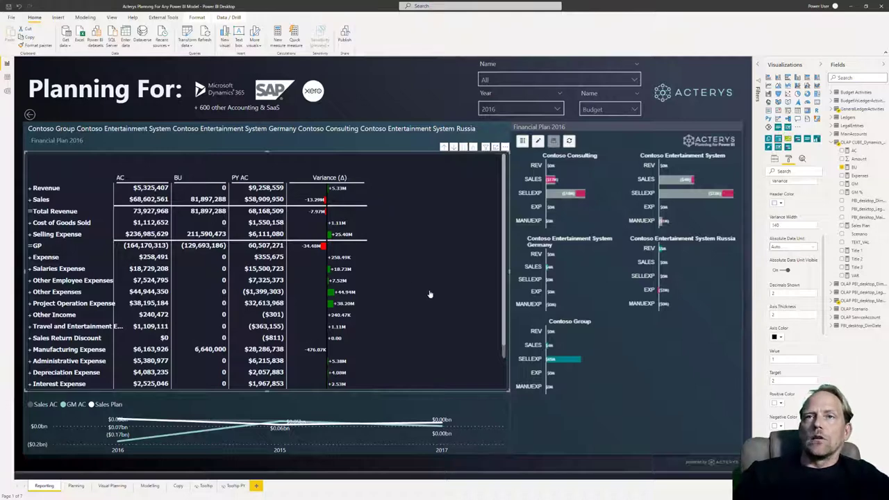
- Collapse the Variance and Custom Row Style 2 settings sections
scroll(783, 247, up, 3)
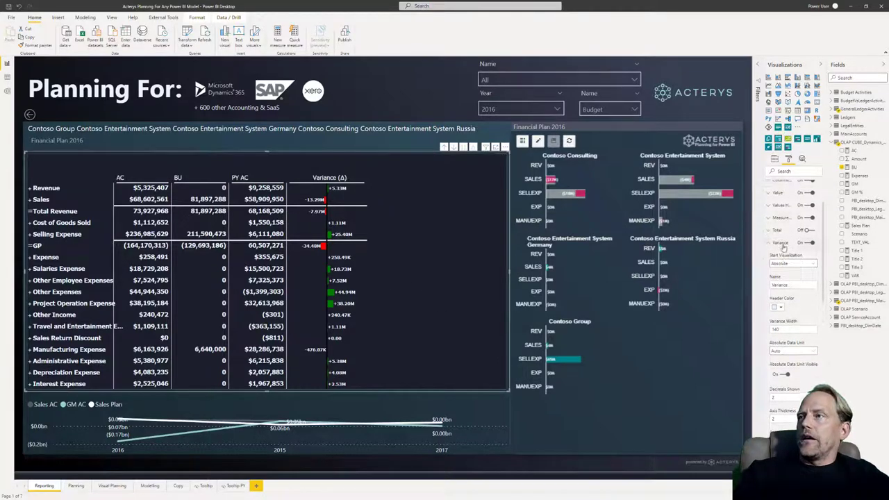
click(769, 246)
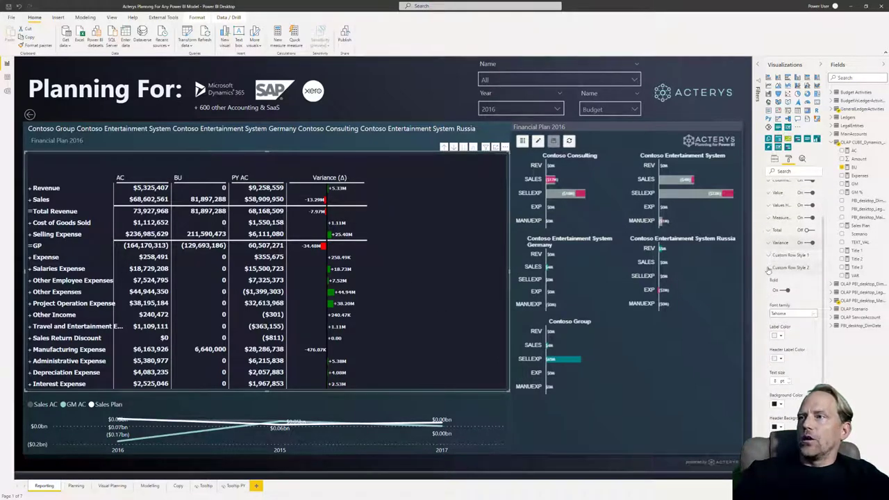
click(769, 271)
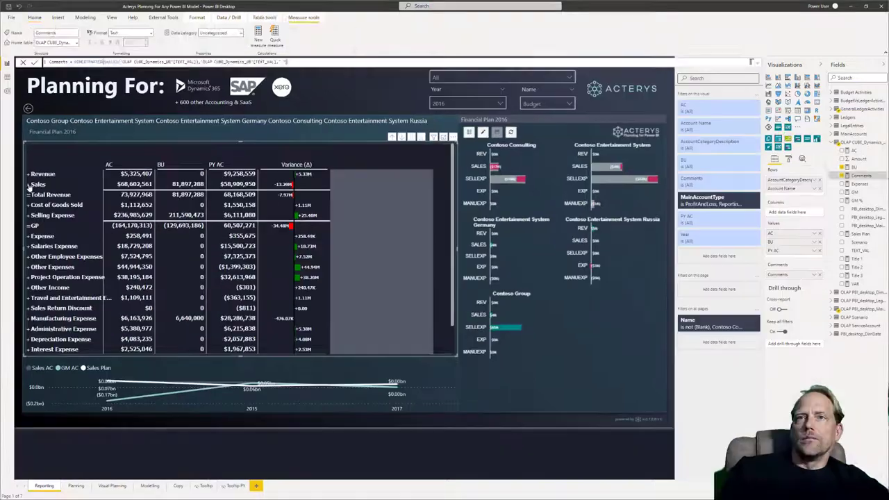
- Show the Filters pane beside the table, leaving Sales collapsed to top-level accounts
click(760, 336)
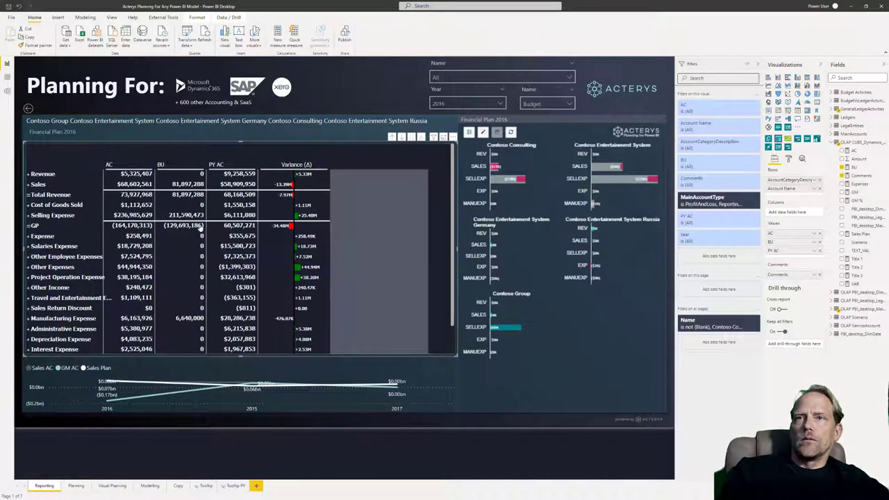
click(29, 185)
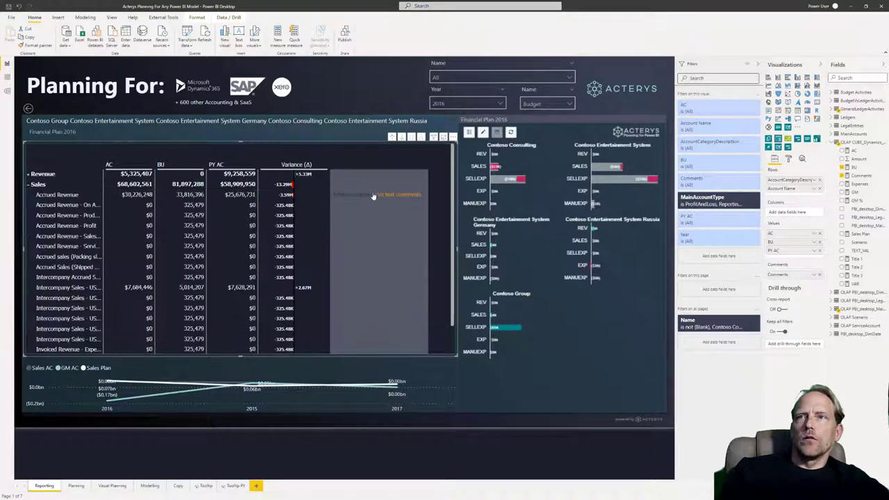
click(29, 184)
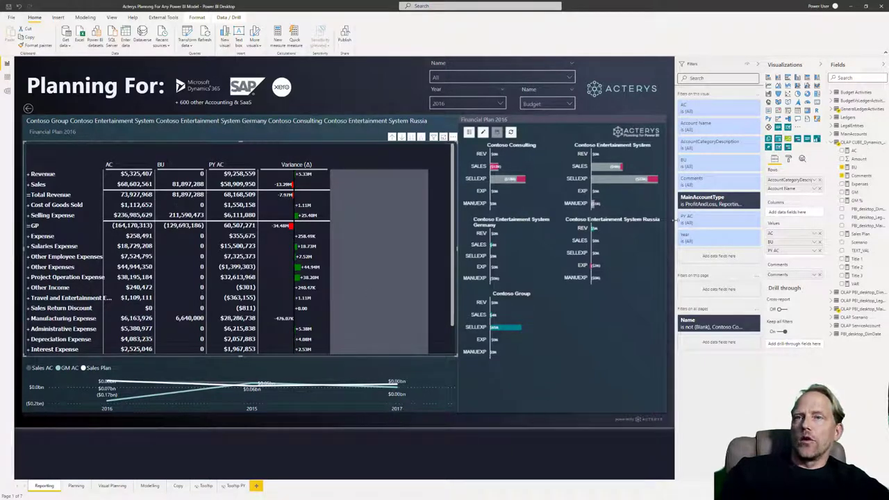
click(789, 160)
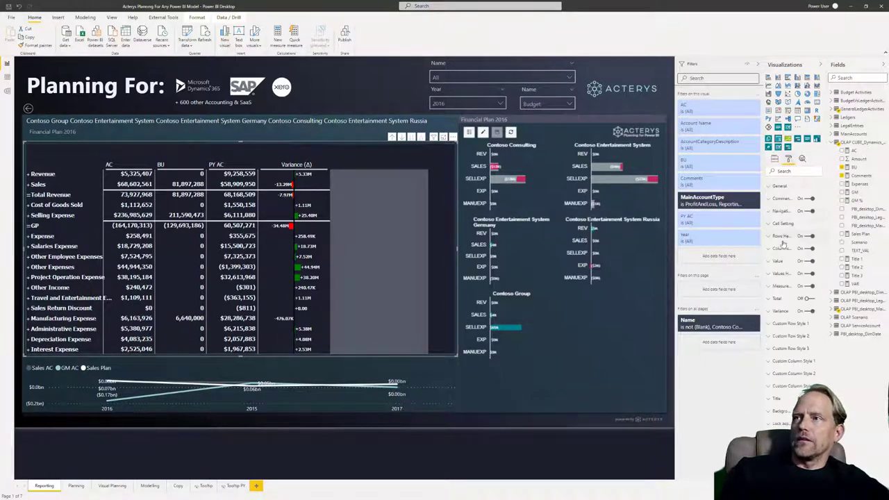
- Set the values' data unit to Auto, then open the table visual in editing view
click(780, 265)
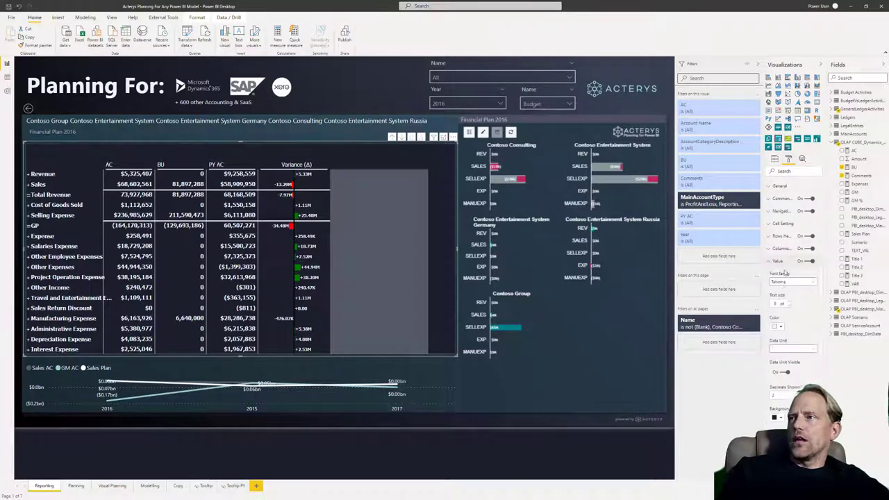
click(789, 349)
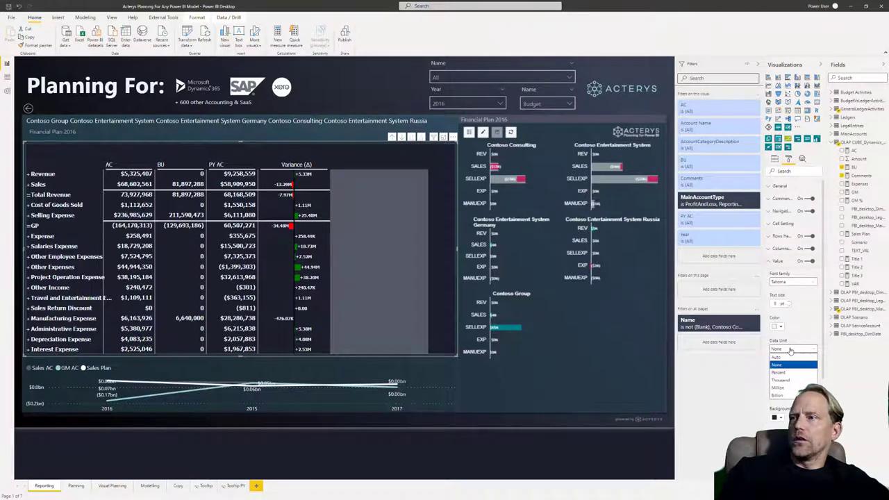
click(776, 356)
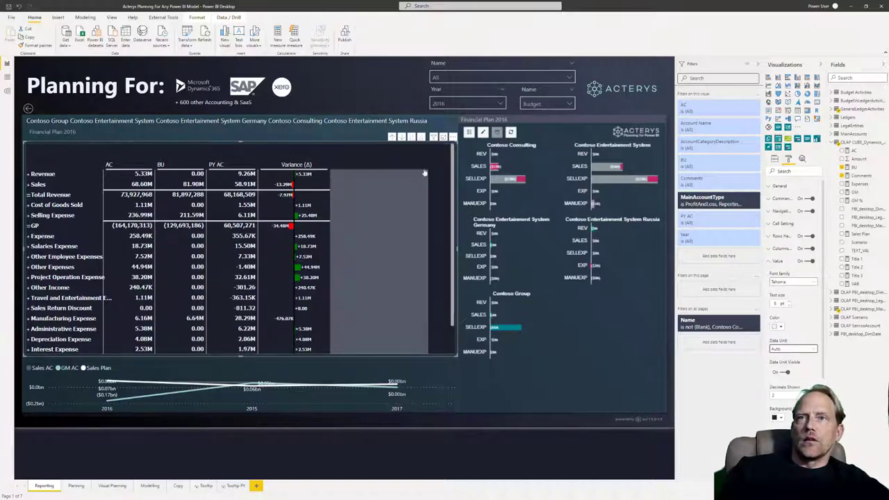
click(452, 137)
click(464, 145)
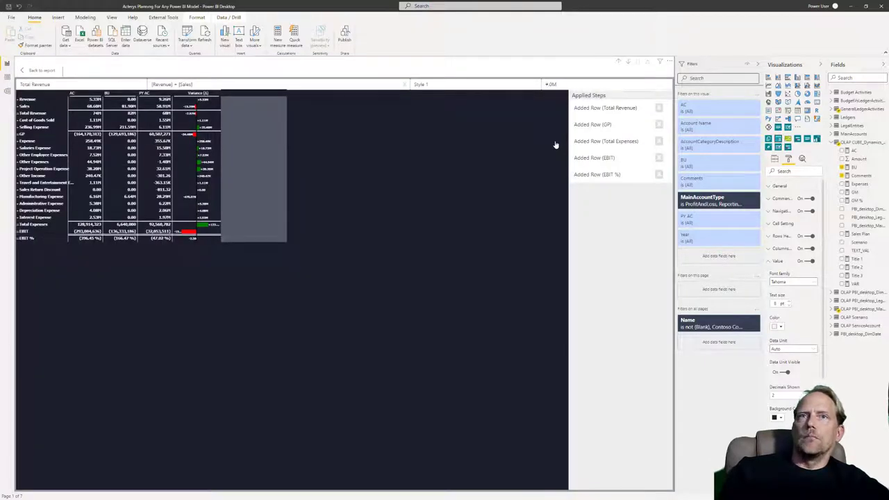
- Format the GP, EBIT and Total Expenses calculated rows as #.0M, then go back to the report
click(599, 125)
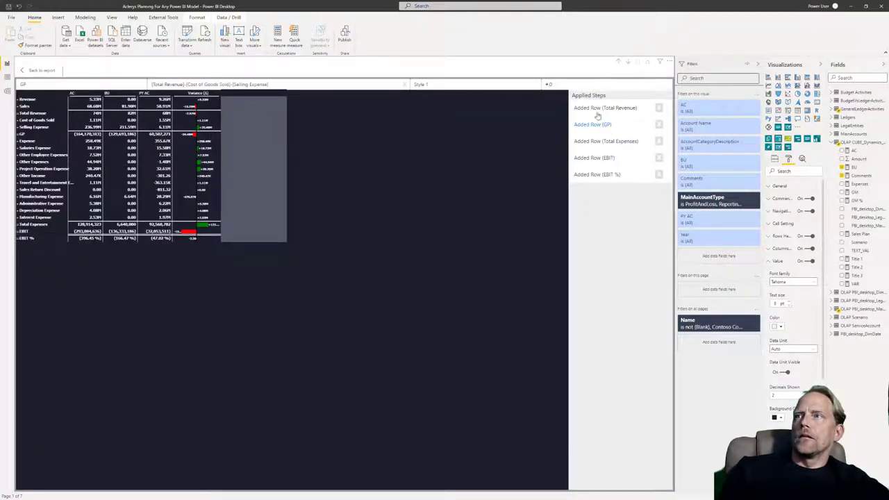
click(552, 84)
click(553, 143)
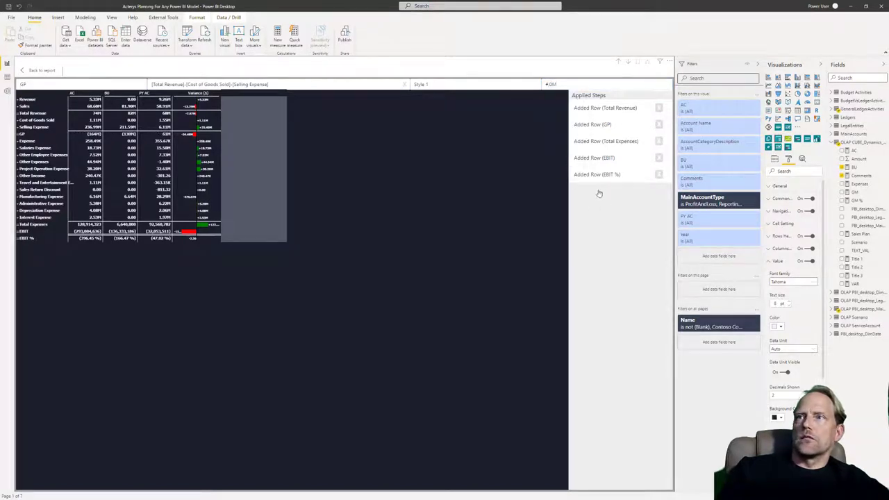
click(604, 159)
click(551, 84)
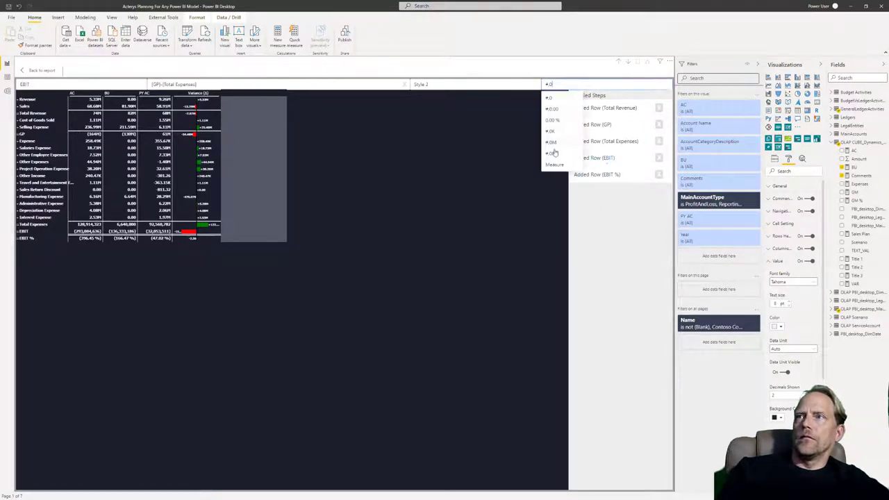
click(553, 143)
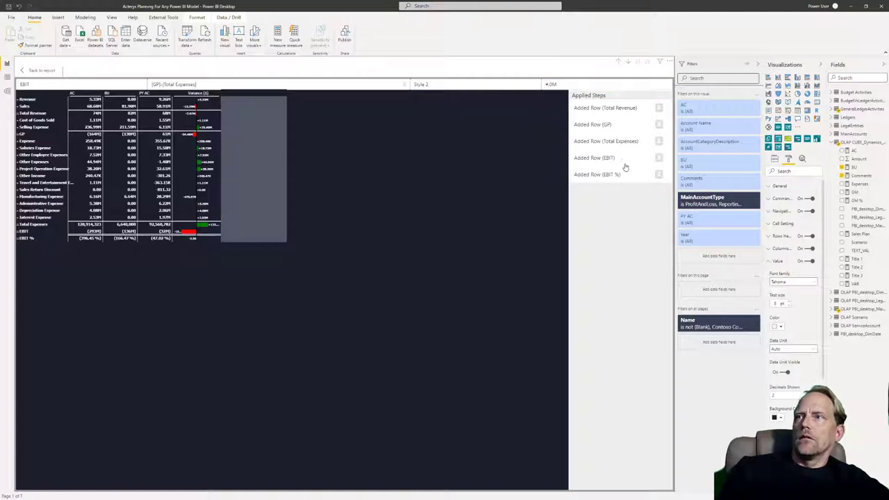
click(615, 143)
click(552, 84)
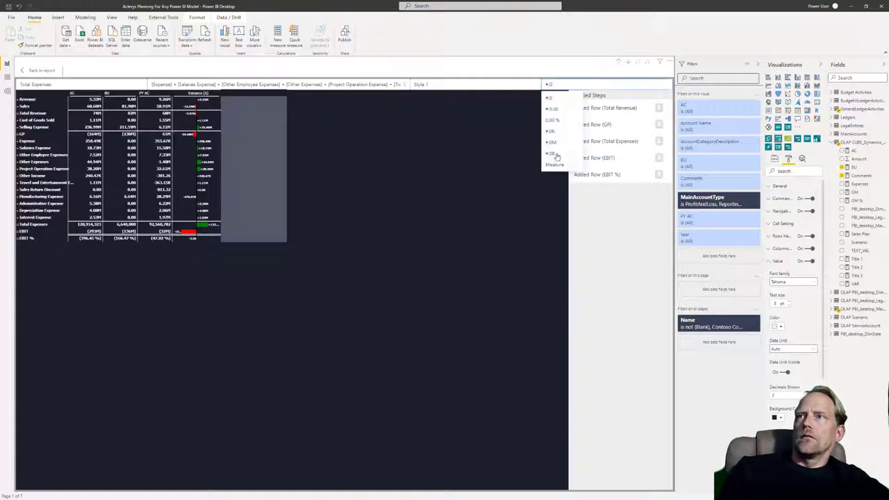
click(554, 143)
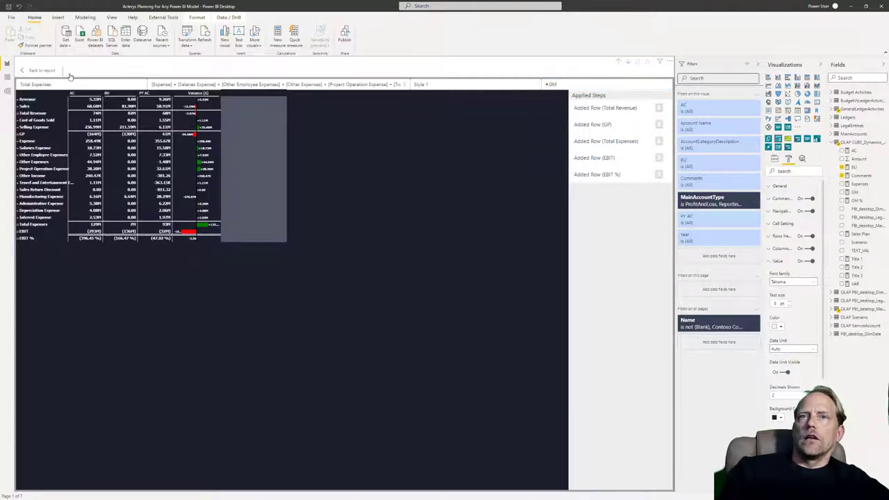
click(43, 71)
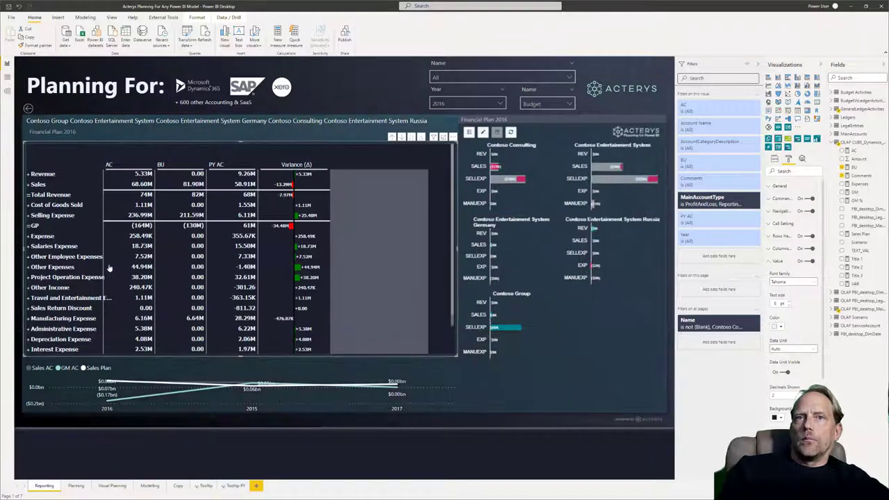
- Expand Sales into detail accounts such as Accrued Revenue and Intercompany Sales, showing its comment
scroll(74, 242, down, 3)
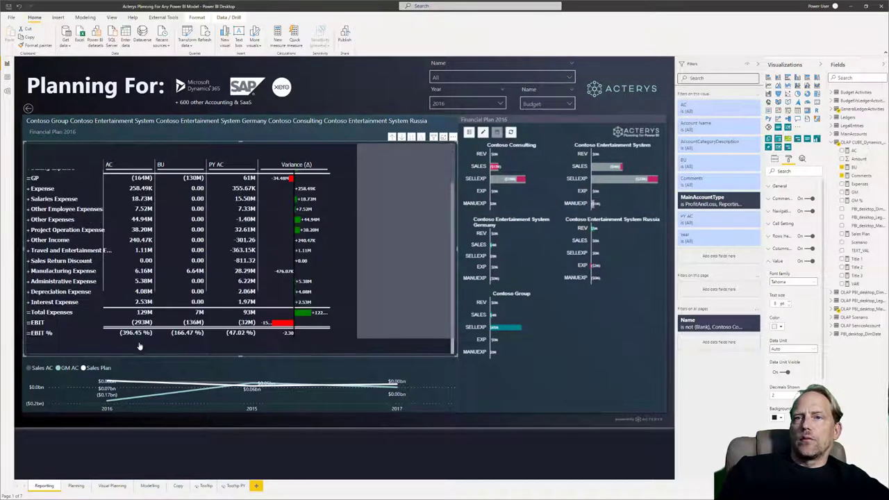
scroll(111, 351, up, 3)
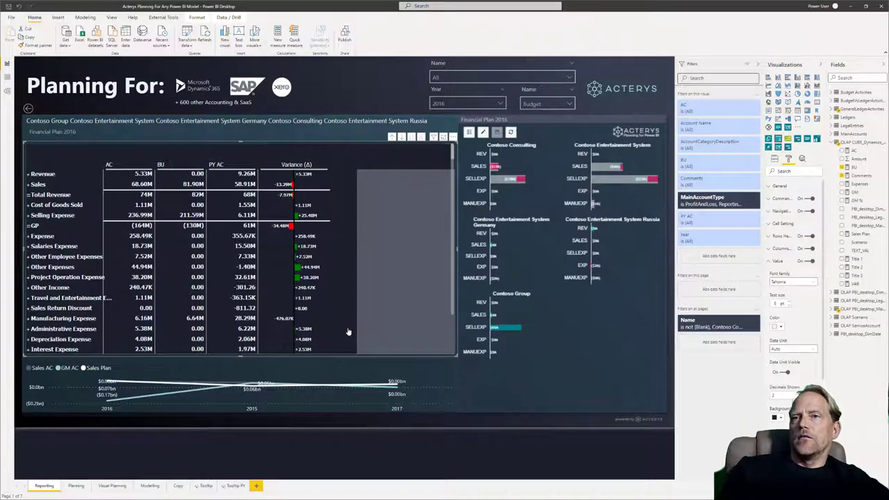
click(29, 185)
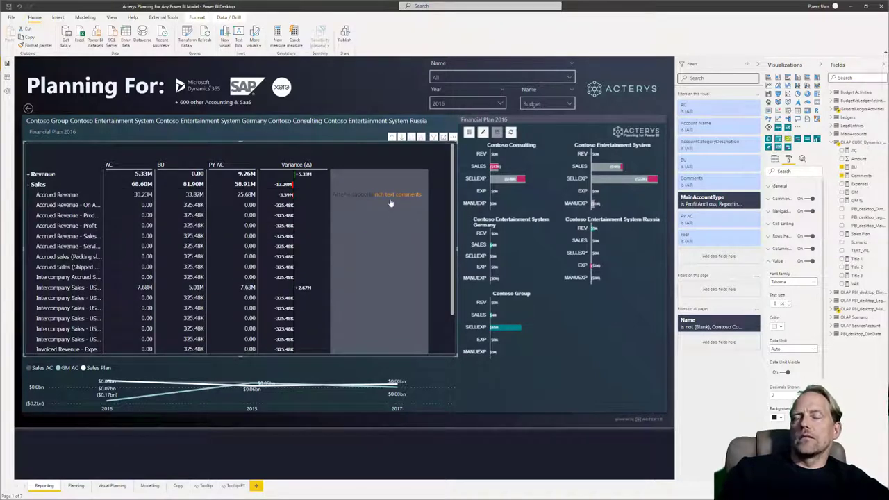
mouse_move(391, 204)
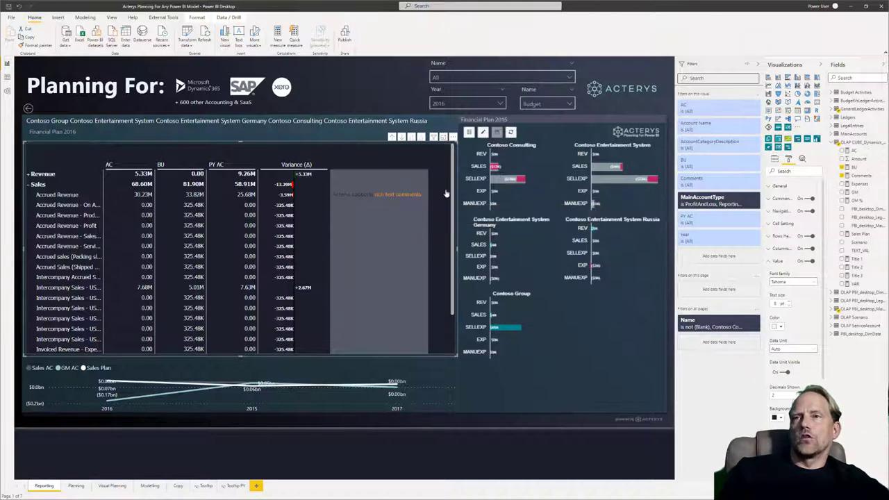